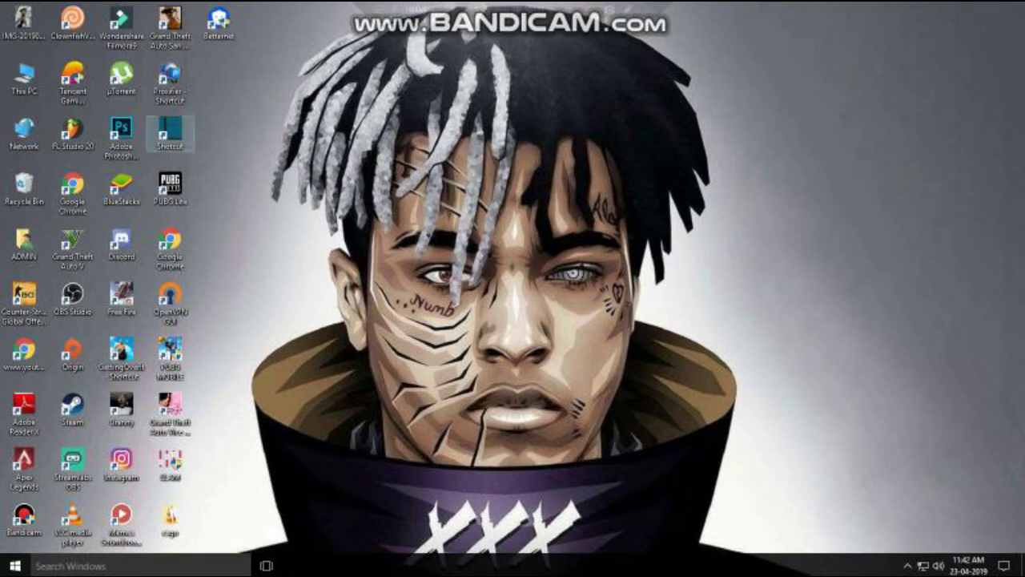
Launch Chrome and search Google for 'pubg lite'.
left_click_drag(371, 128, 611, 460)
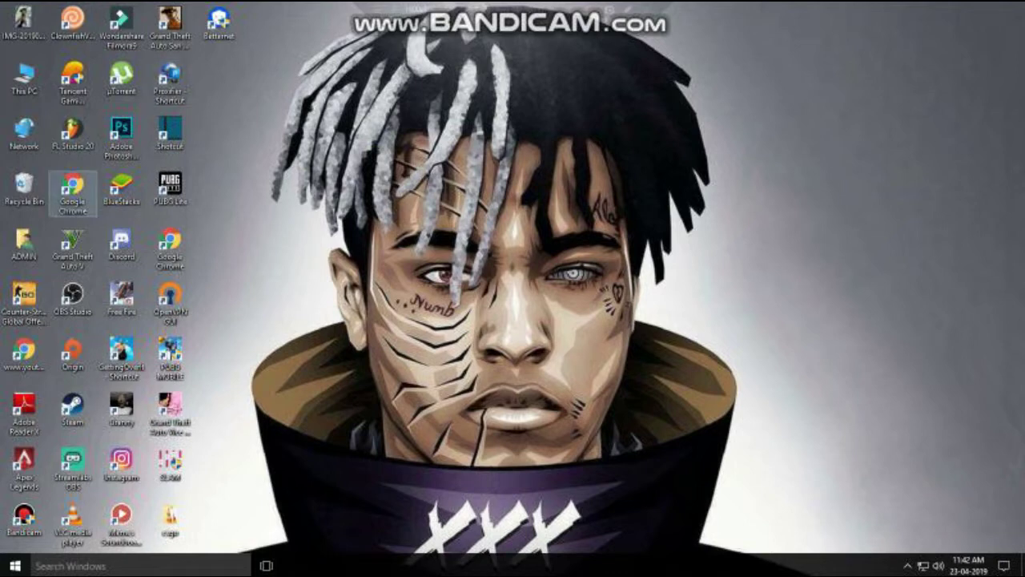
double_click(72, 192)
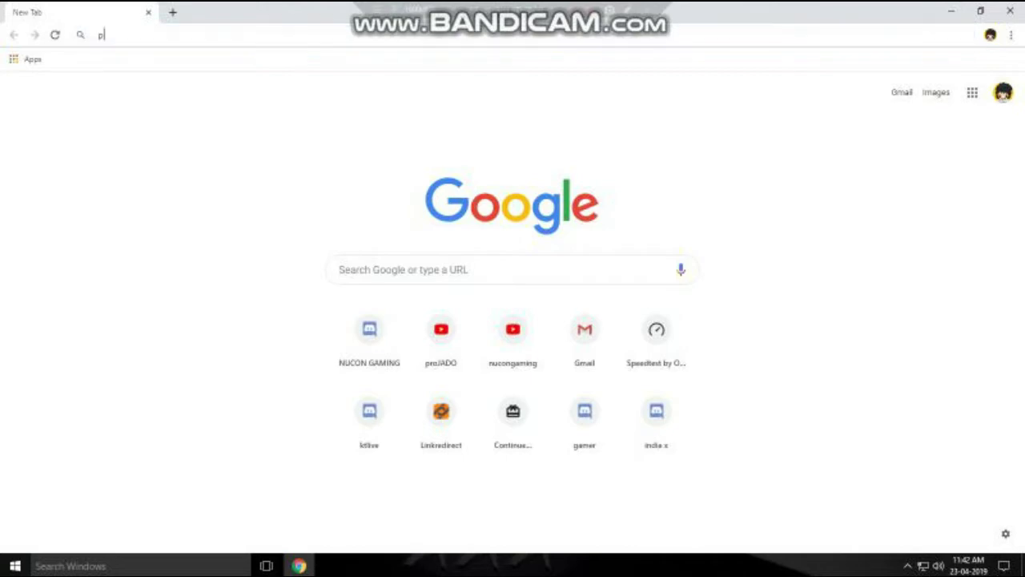
type("pubg lite")
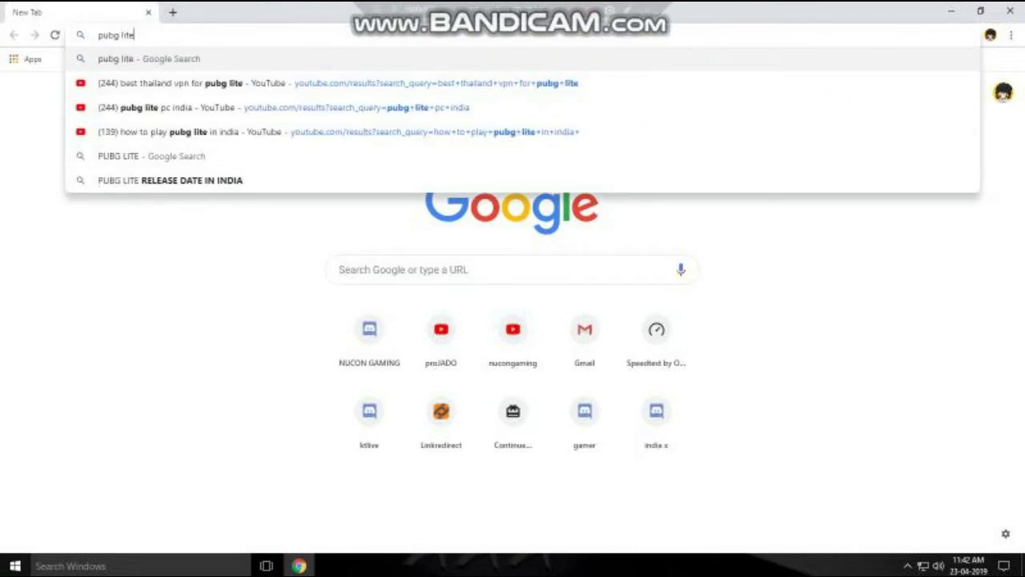
key("Return")
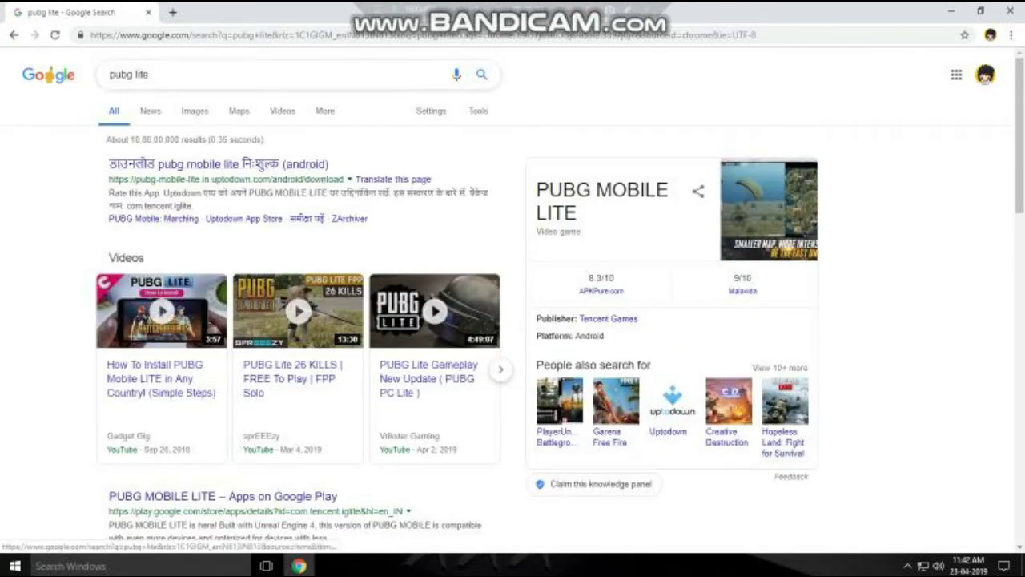
Switch to the 'pubg lite for pc' suggestion and open the lite.pubg.com/download result.
left_click(240, 73)
left_click(137, 96)
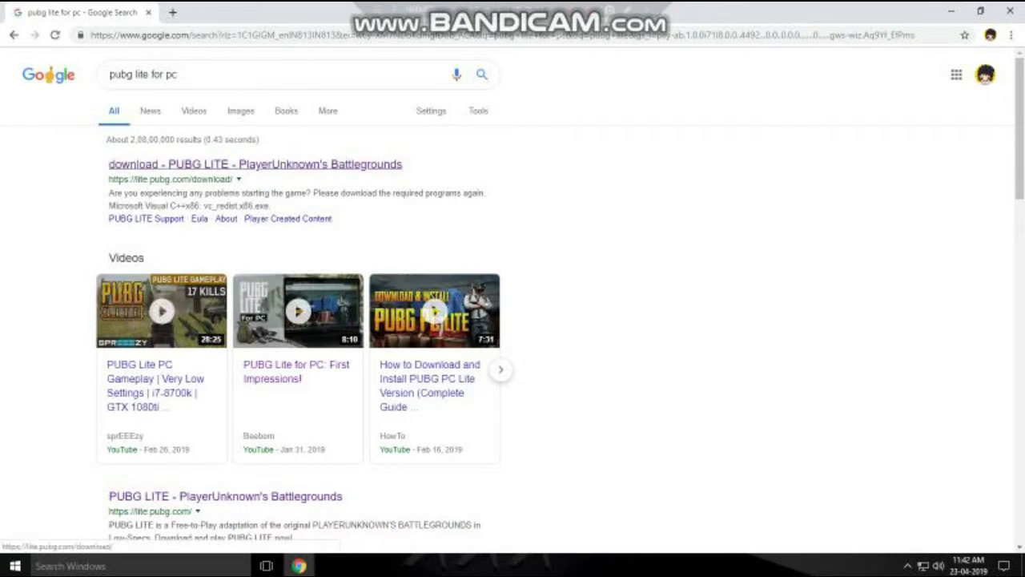
left_click(255, 163)
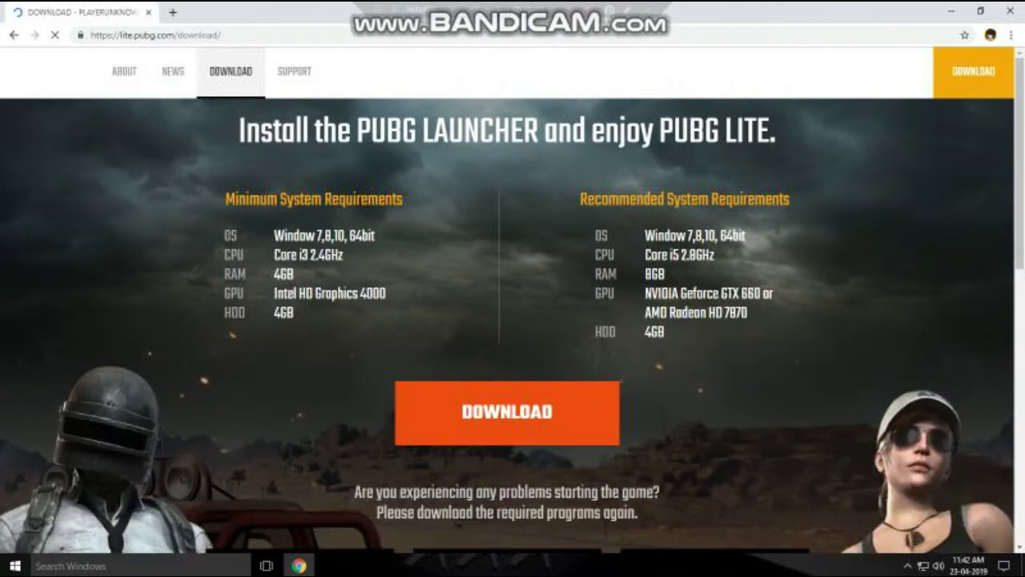
Start the PUBG-Lite-Setup (2).exe download, cancel it, and close Chrome.
scroll(513, 320, "down", 3)
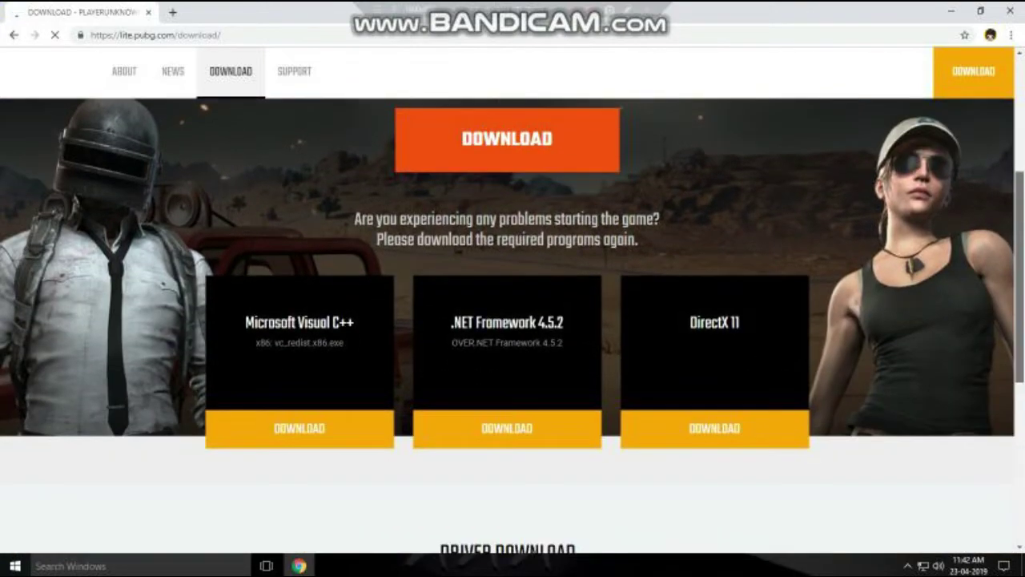
scroll(506, 413, "up", 3)
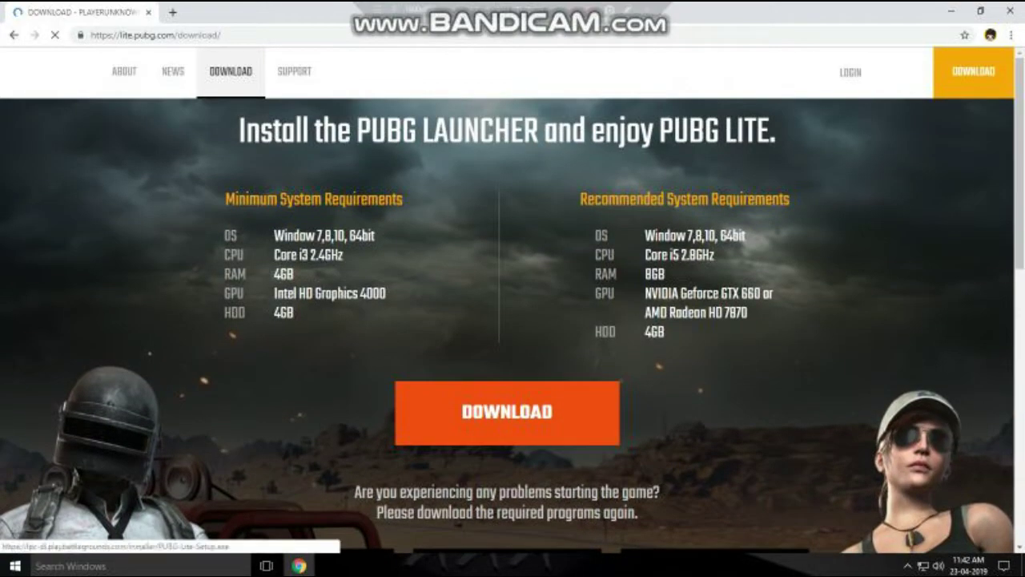
left_click(507, 412)
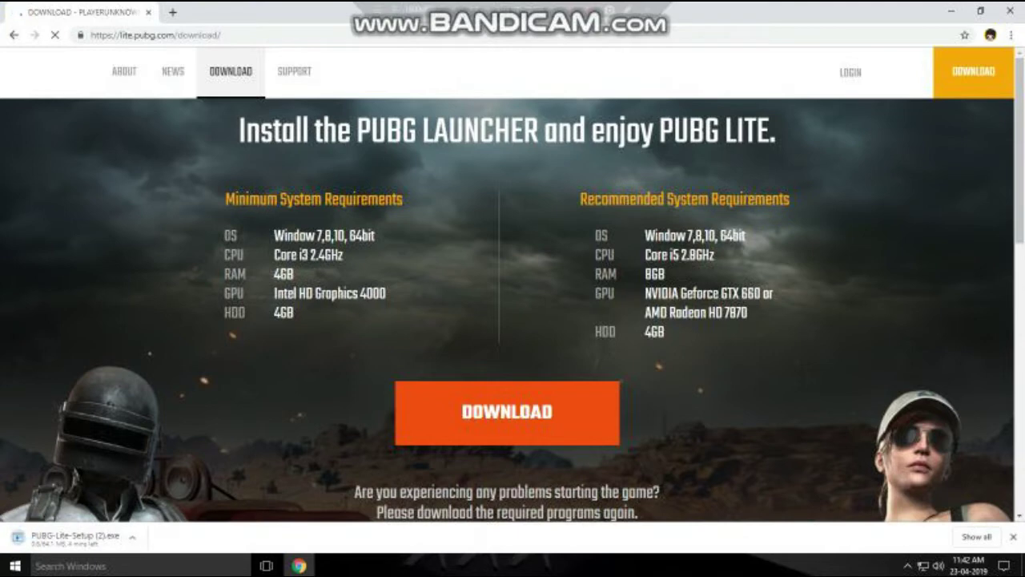
left_click(132, 536)
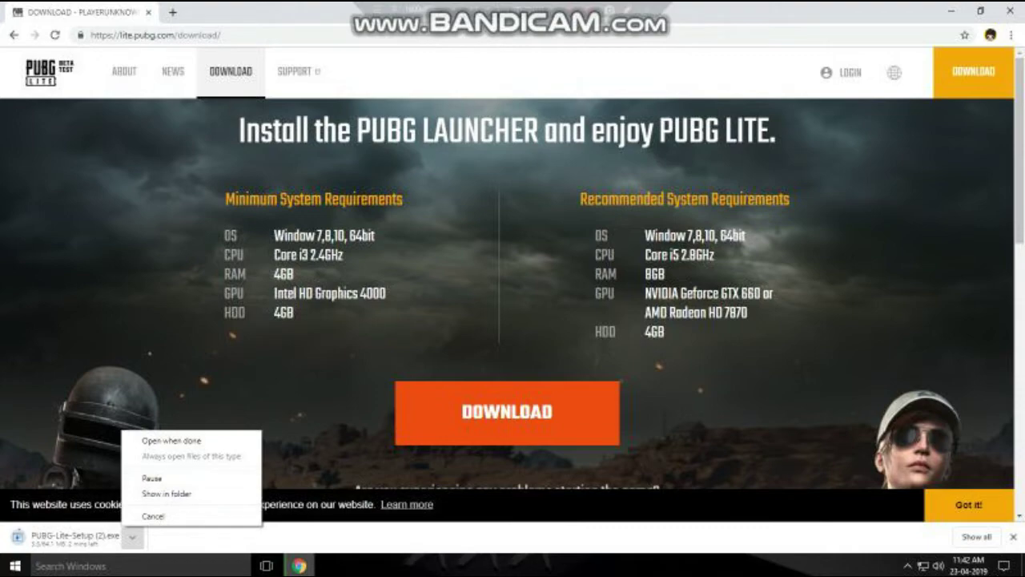
left_click(153, 515)
left_click(1008, 11)
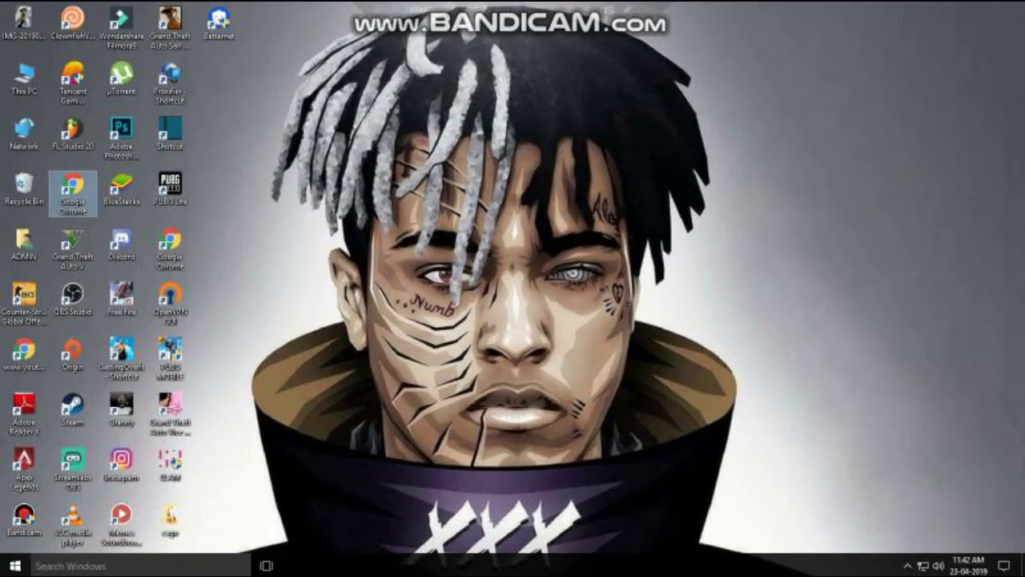
Reopen Chrome, search 'pubg lite pc', and bring up the lite.pubg.com LOGIN window.
left_click(169, 188)
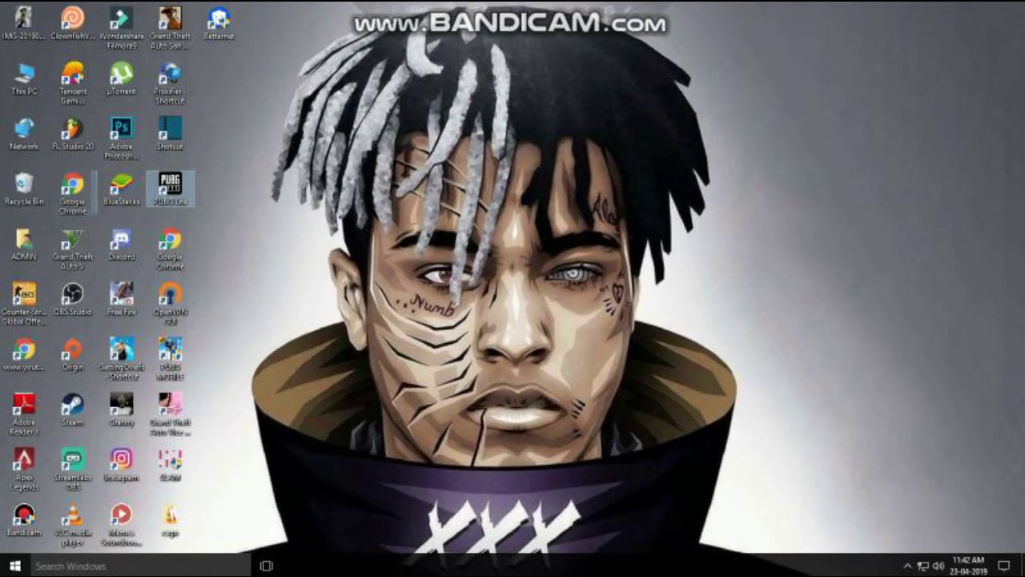
double_click(73, 196)
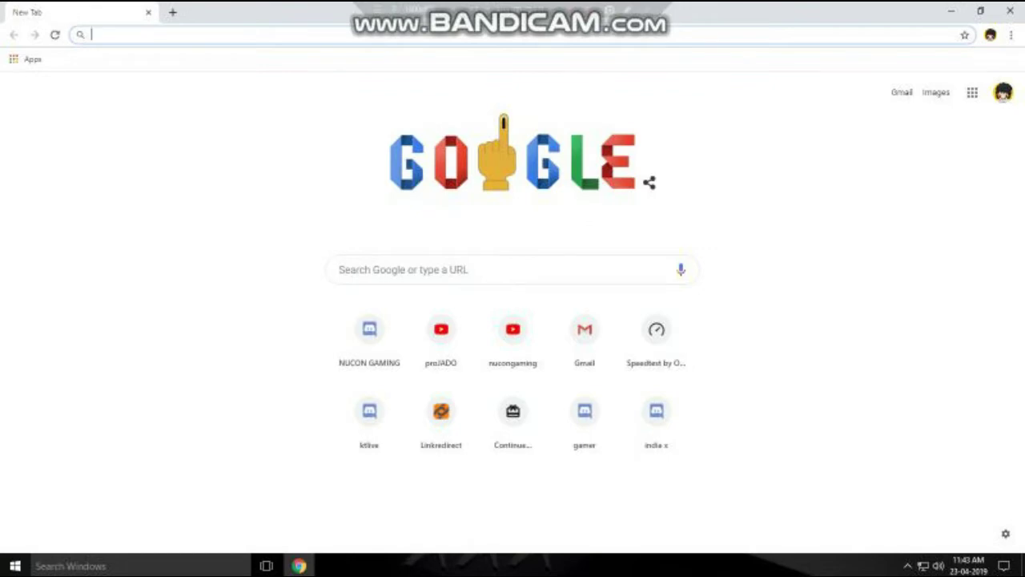
type("pubg")
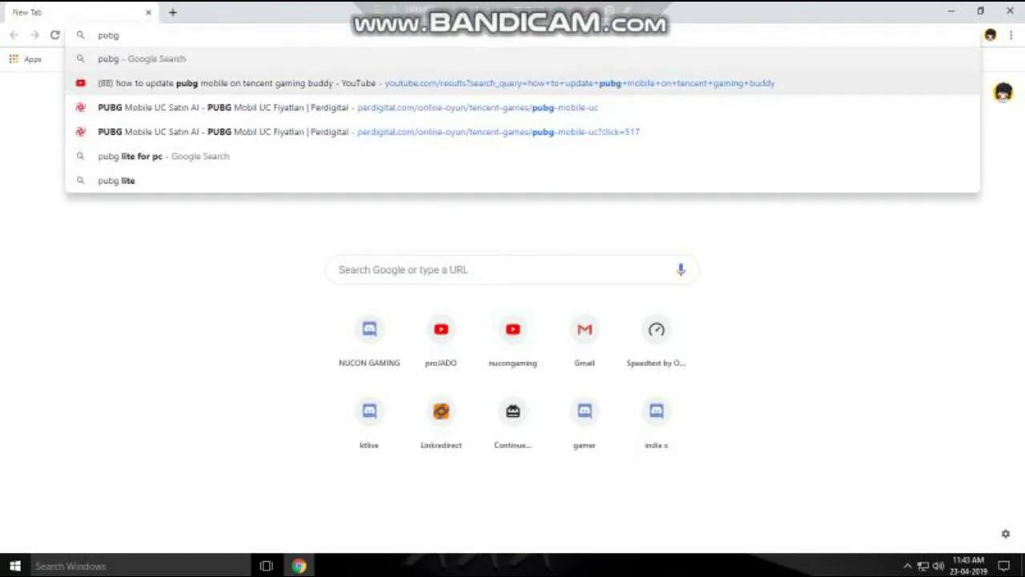
type(" lite")
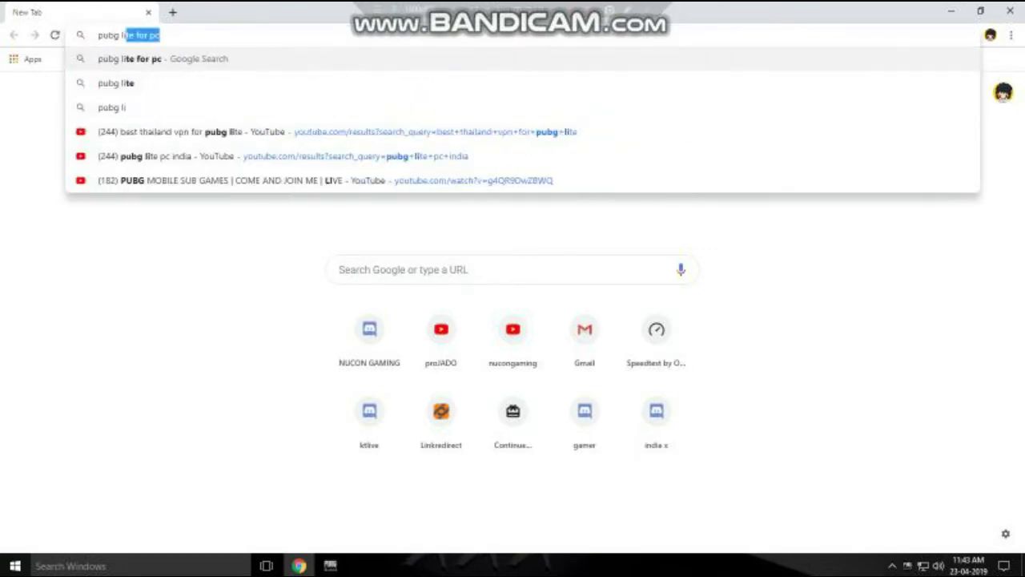
type(" pc")
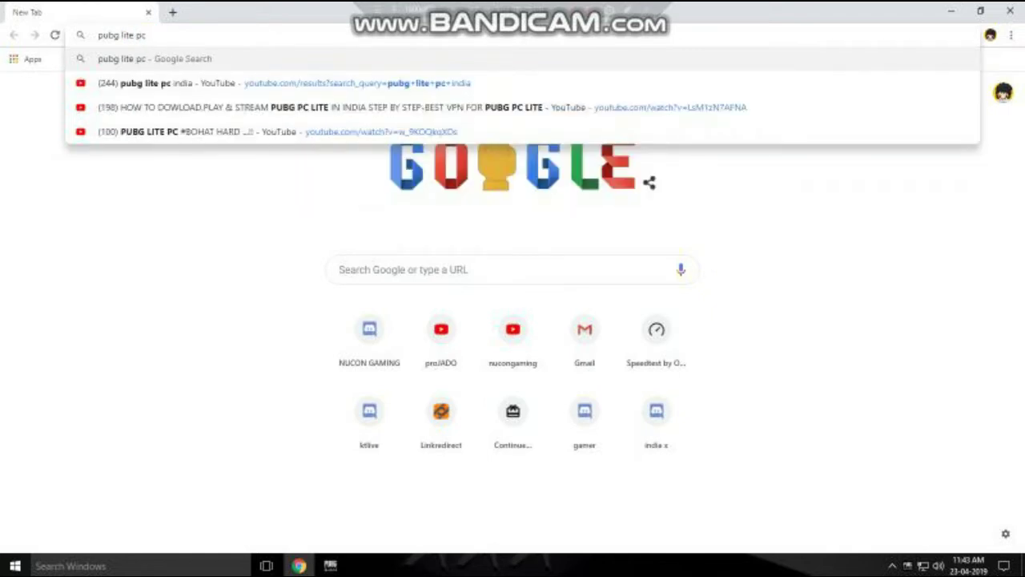
key("Return")
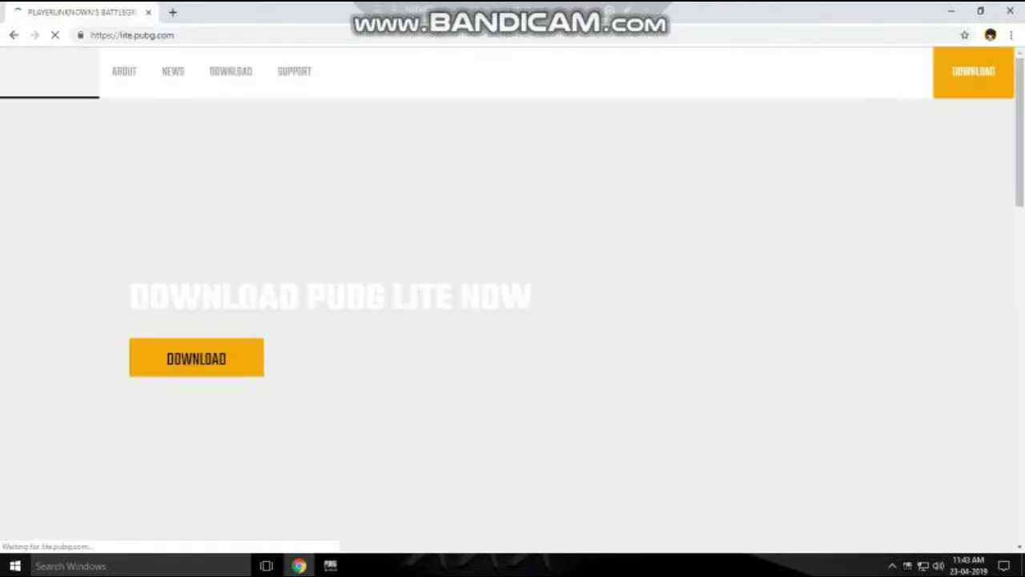
left_click(844, 72)
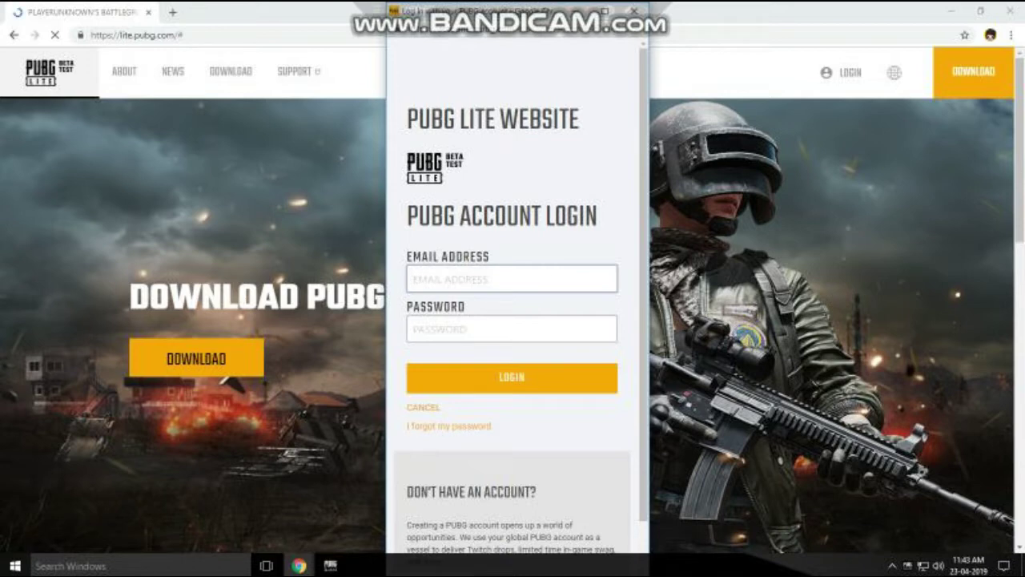
Open the PUBG account creation page via CREATE MY ACCOUNT.
scroll(516, 320, "down", 1)
left_click(512, 531)
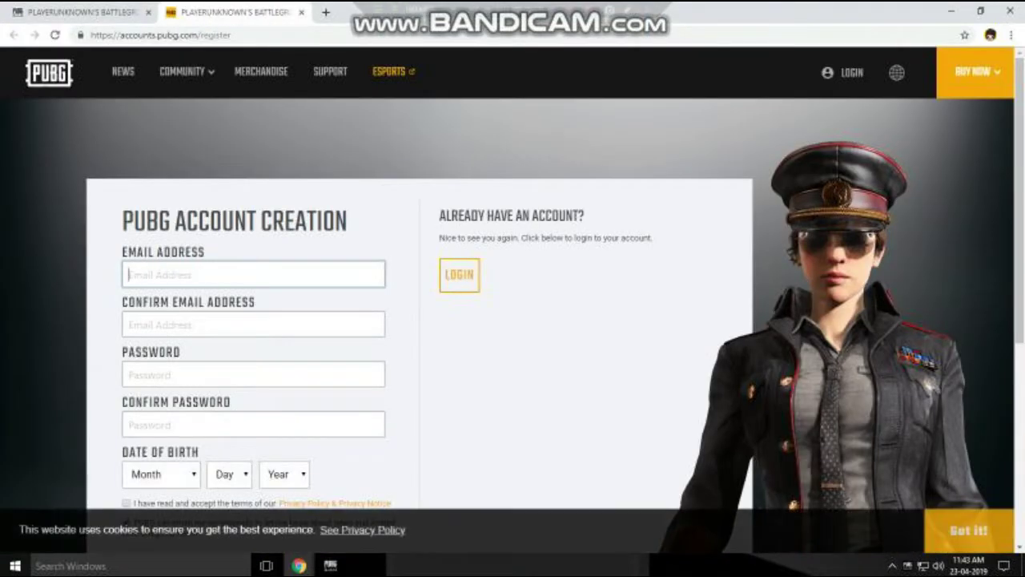
scroll(513, 304, "down", 3)
scroll(512, 304, "up", 3)
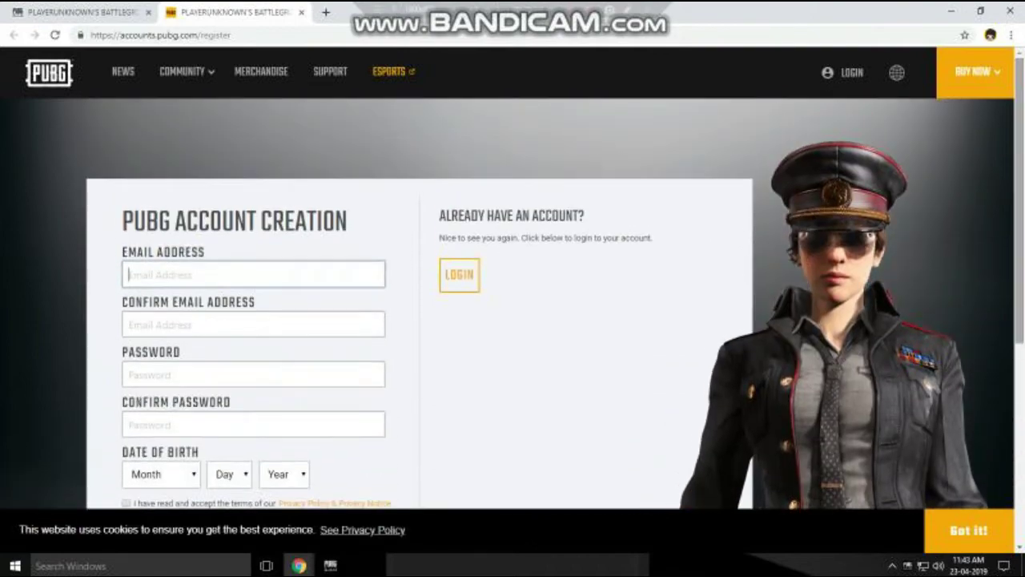
Check the Gmail inbox in a new tab, then close that tab.
left_click(325, 12)
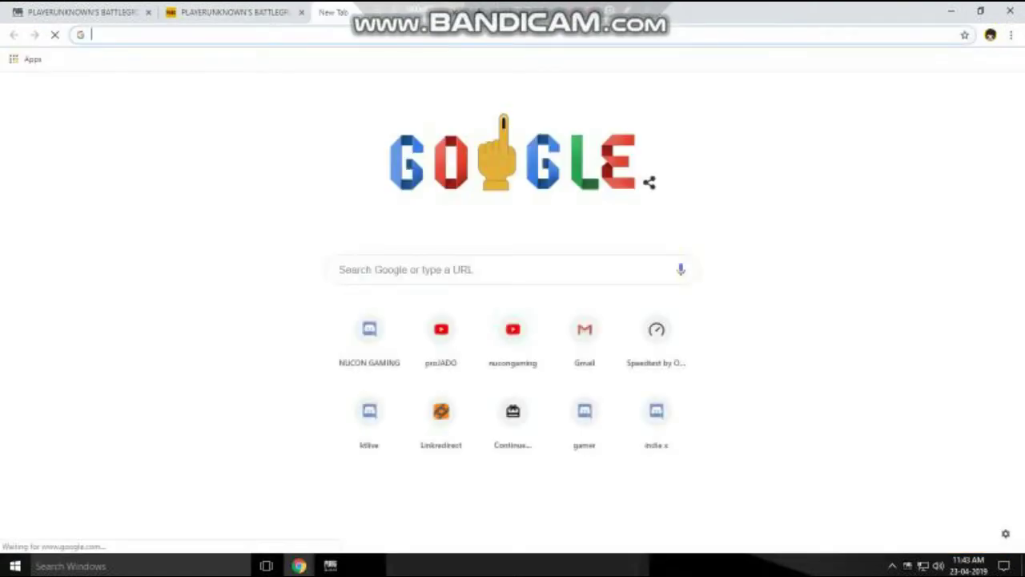
left_click(902, 92)
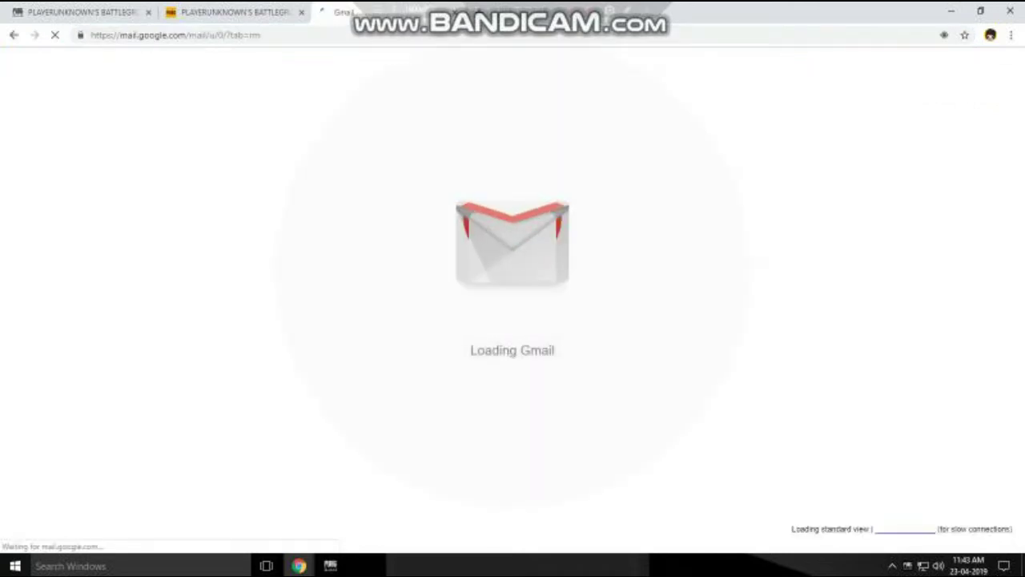
scroll(513, 320, "down", 2)
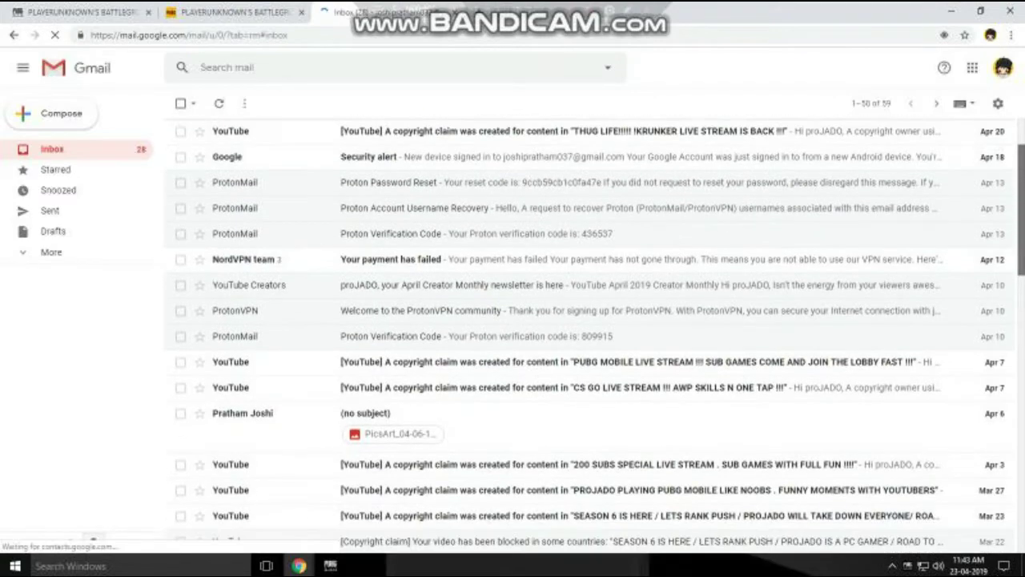
scroll(588, 336, "down", 8)
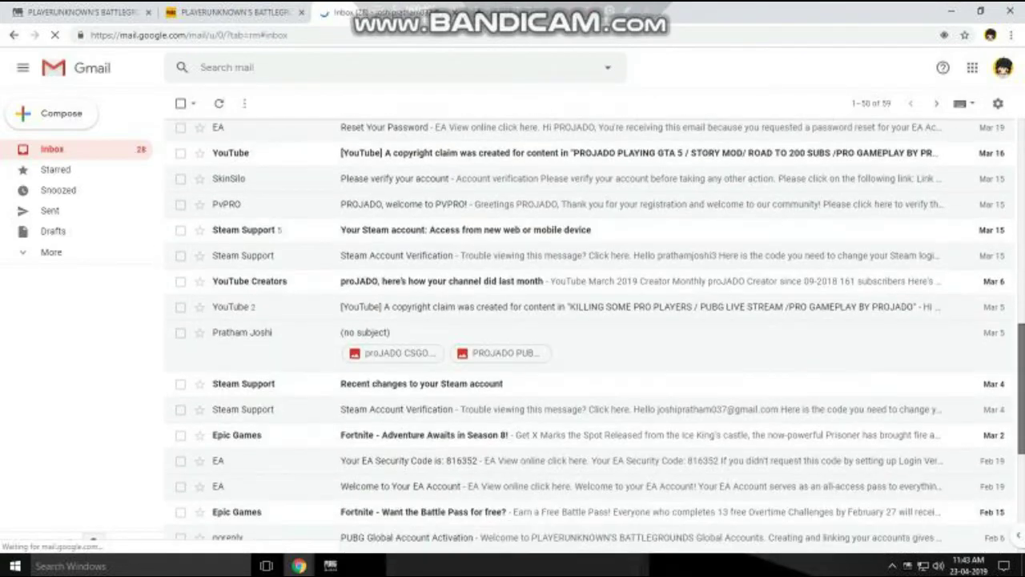
scroll(589, 336, "up", 10)
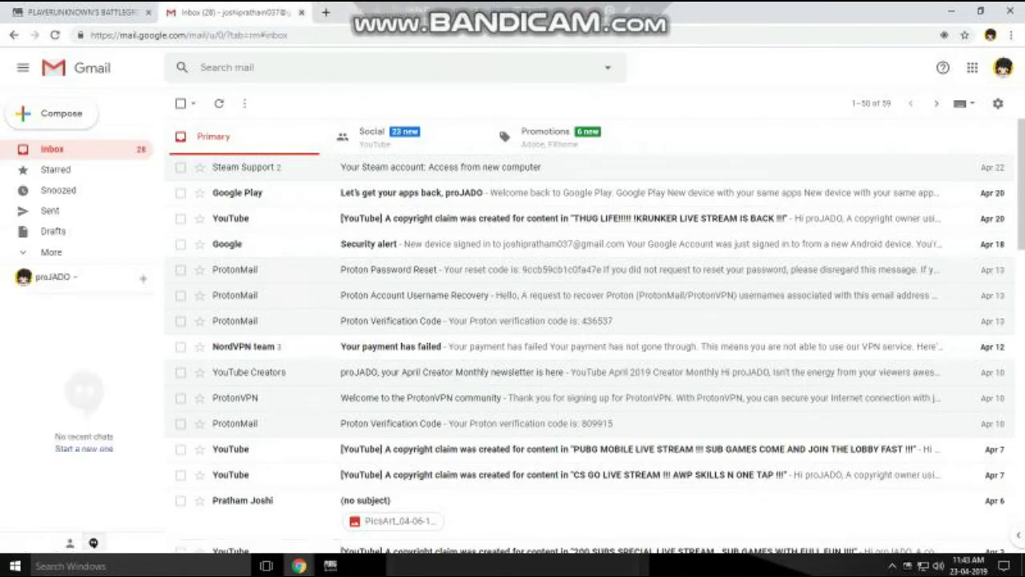
left_click(301, 12)
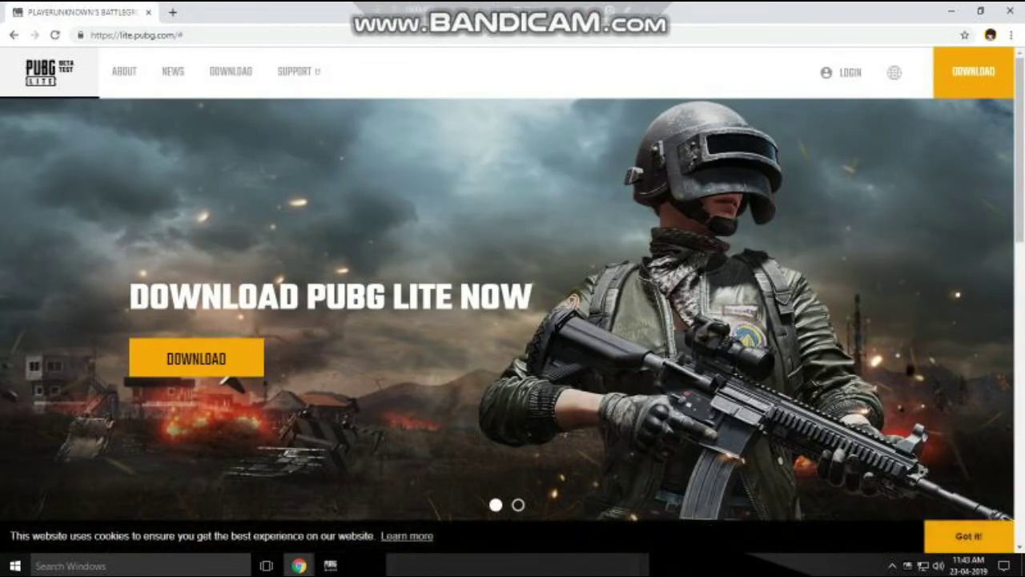
Close Chrome and the leftover PUBG login window.
left_click(980, 12)
left_click(606, 26)
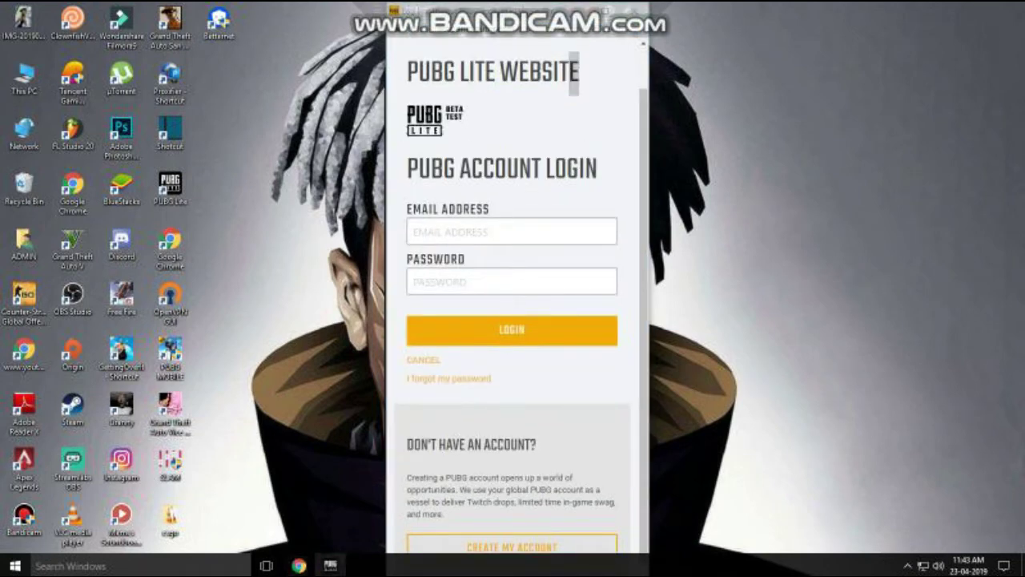
right_click(330, 565)
left_click(296, 539)
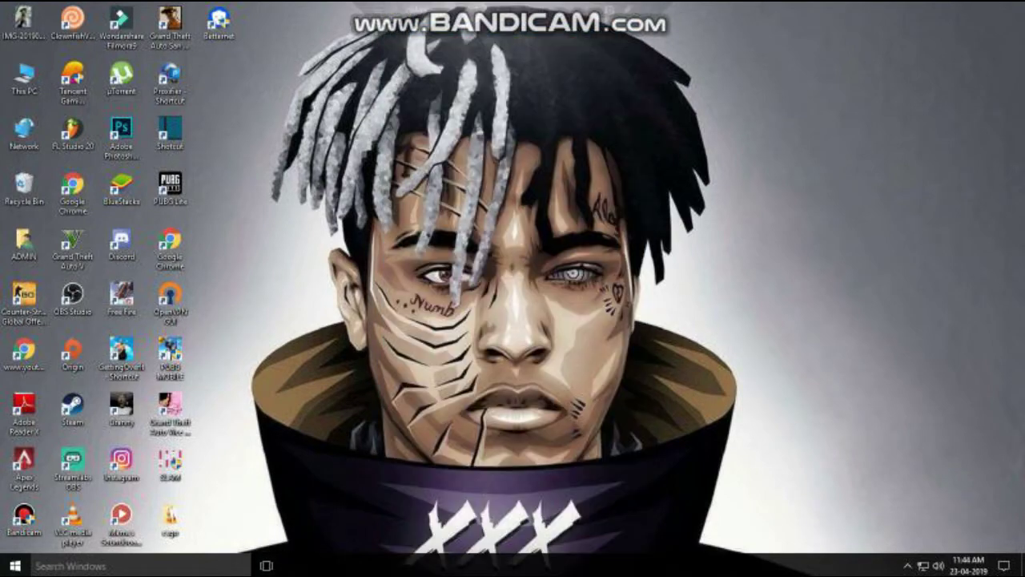
Refresh the Windows desktop several times.
right_click(495, 181)
left_click(531, 219)
right_click(506, 197)
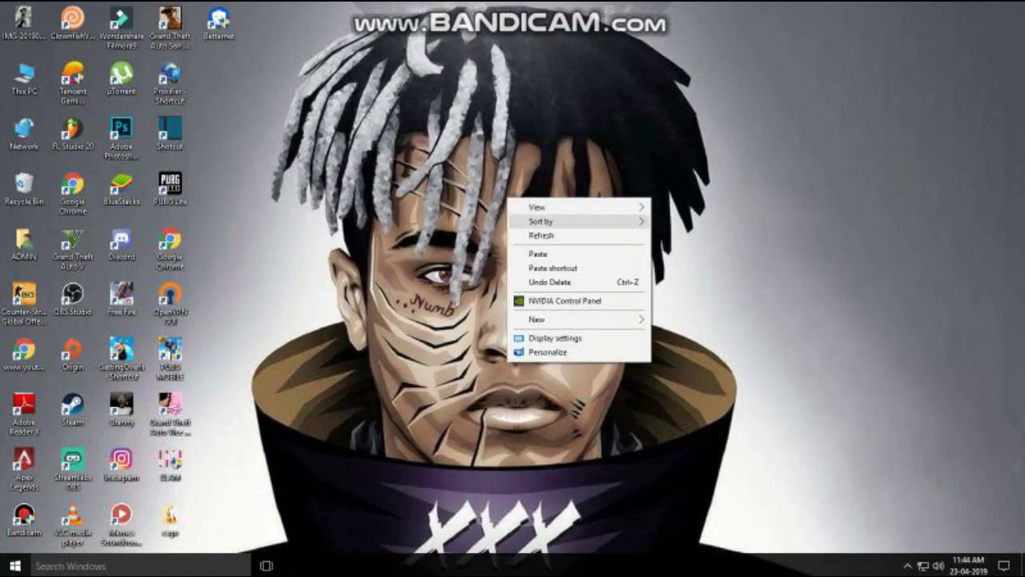
left_click(542, 236)
right_click(524, 204)
left_click(552, 244)
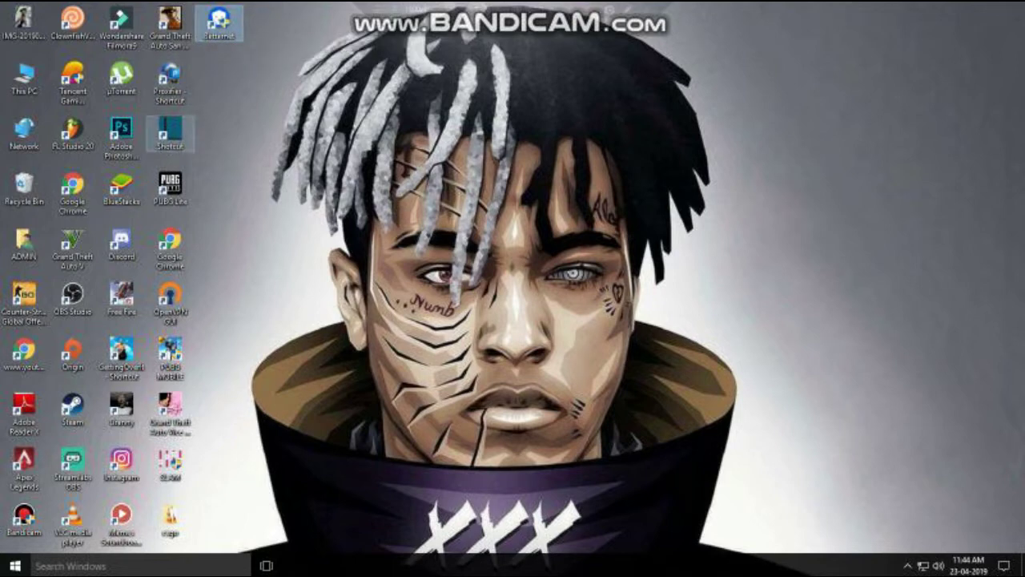
Paste the MediaFire link into Chrome, start the Betternet archive download, and close the pop-up ad.
double_click(72, 188)
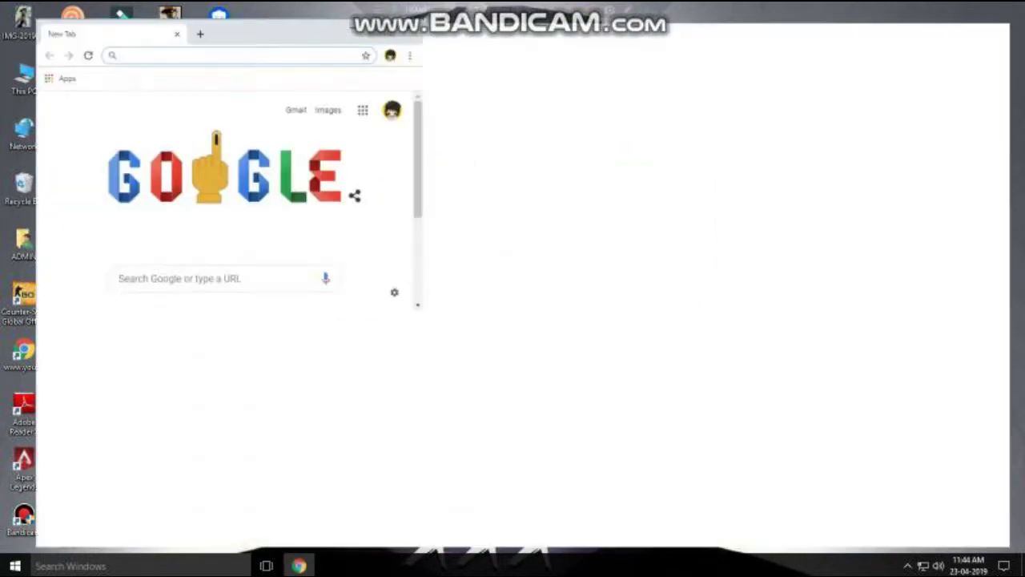
right_click(343, 39)
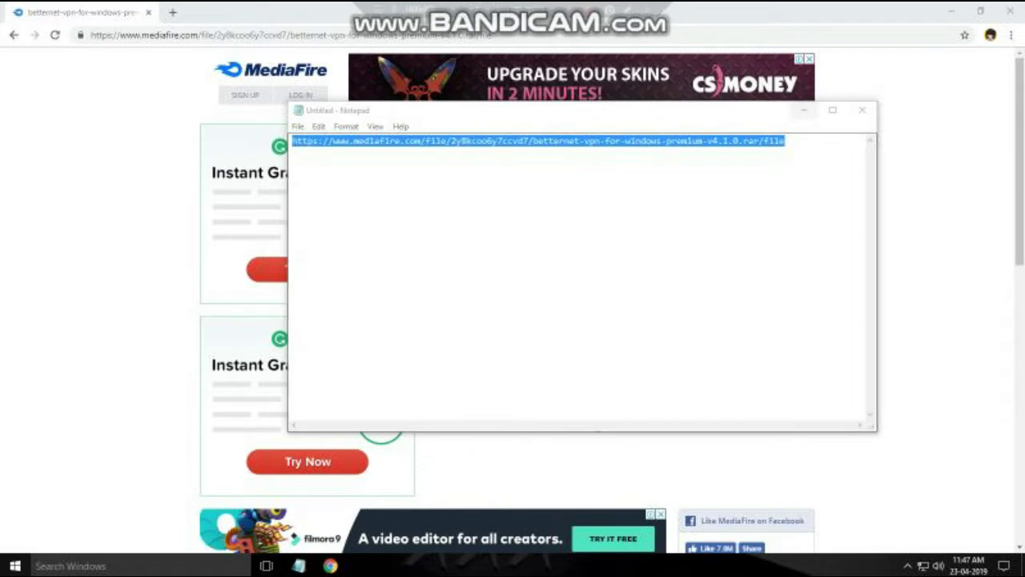
left_click(803, 110)
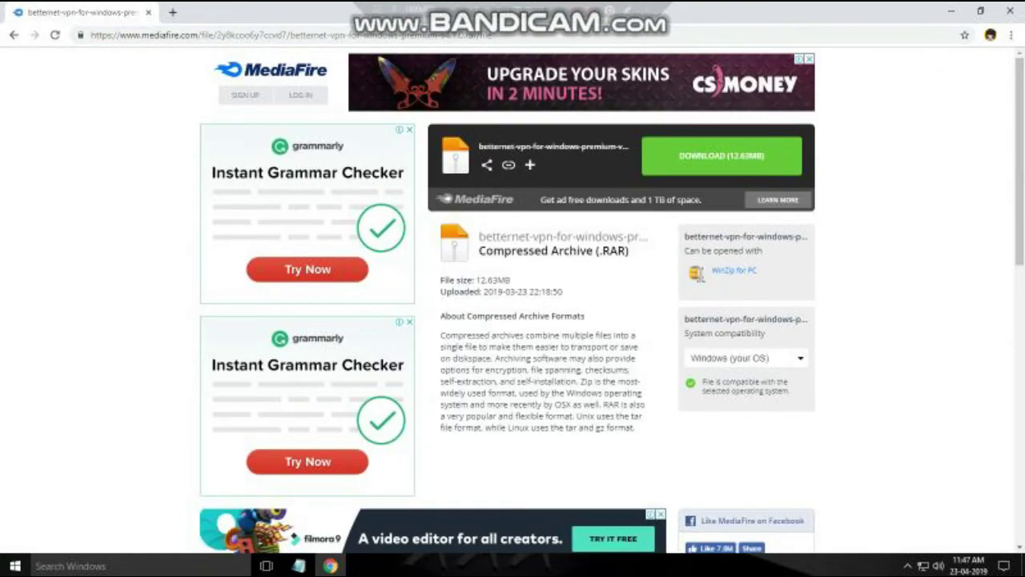
left_click(720, 155)
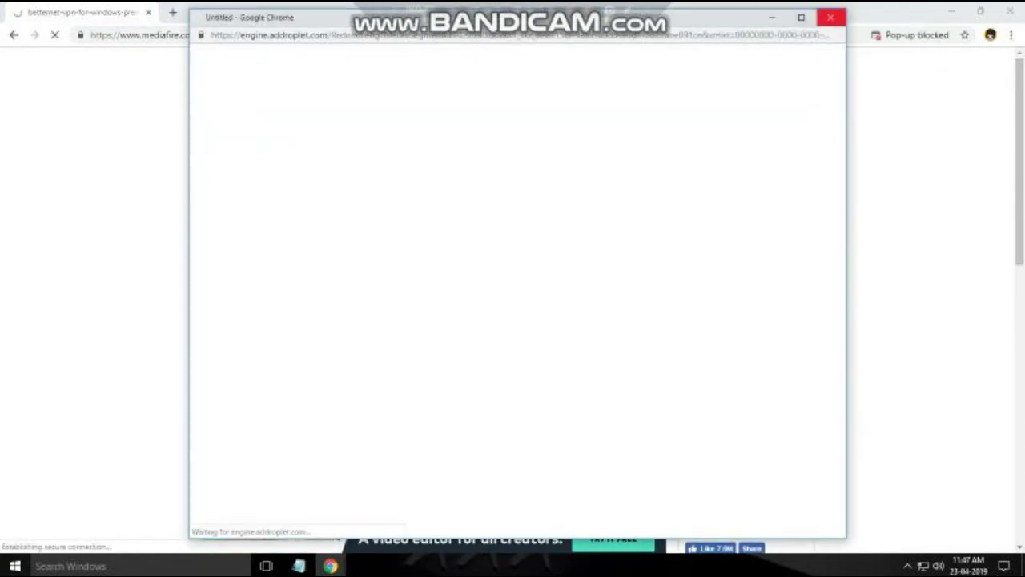
left_click(829, 16)
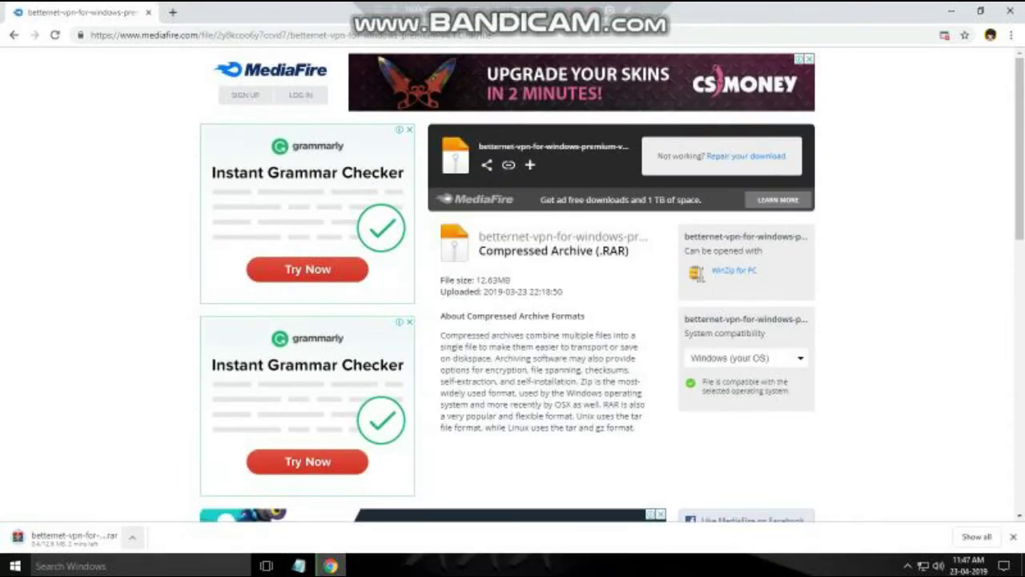
Check the running betternet-vpn-for-windows-premium-v4.1.0.rar download, then minimize Chrome.
left_click(132, 537)
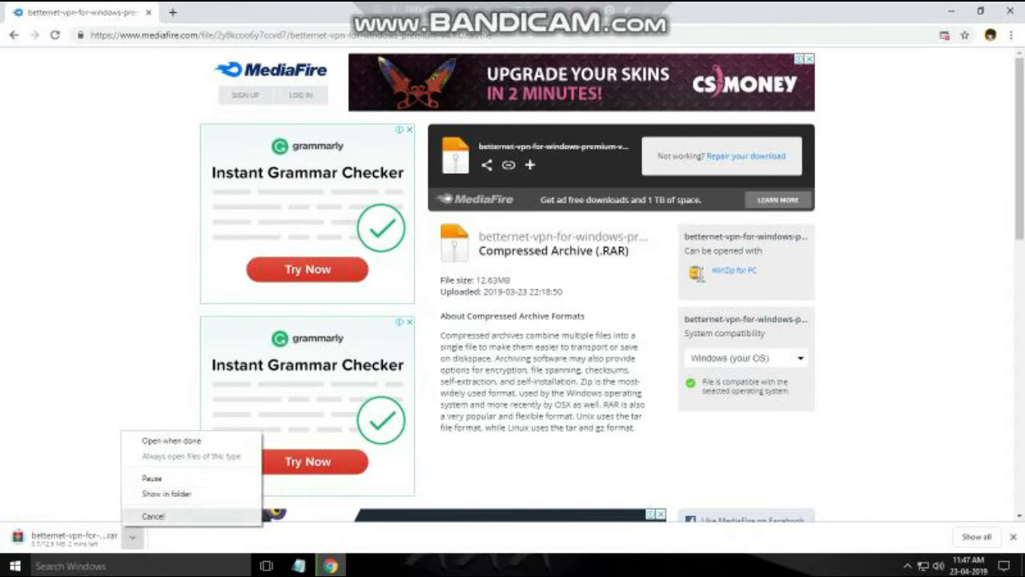
left_click(132, 537)
left_click(132, 536)
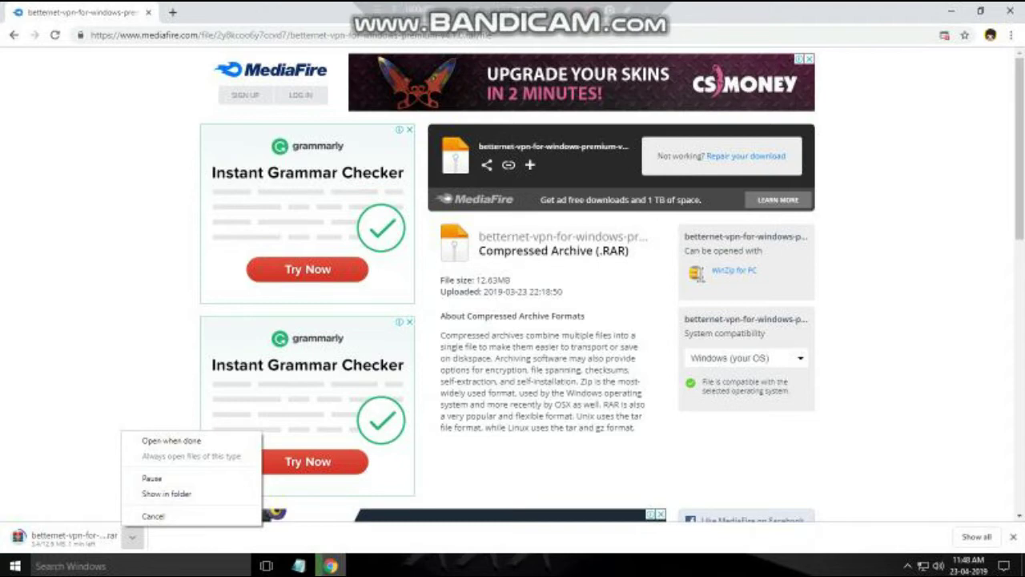
left_click(132, 537)
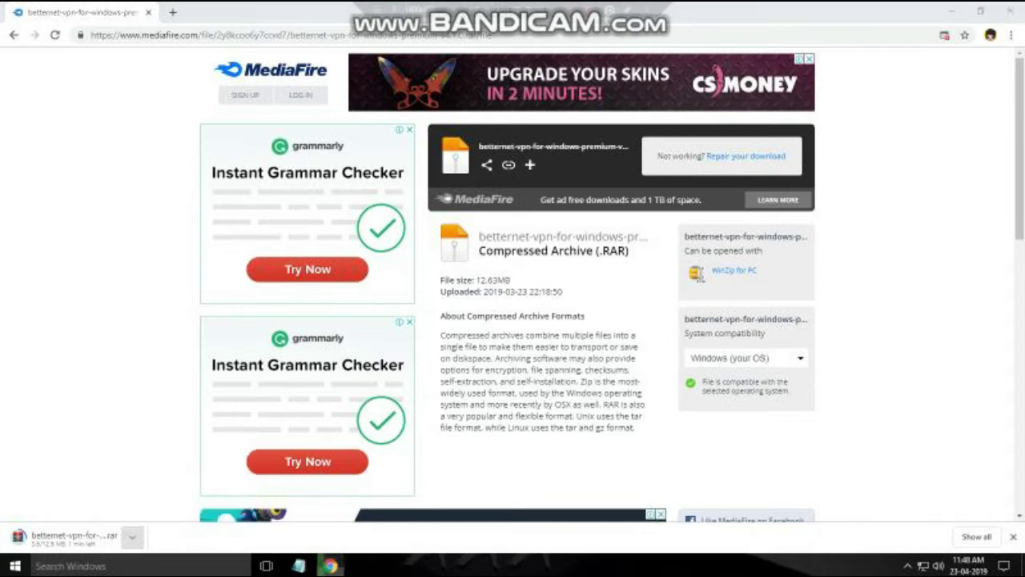
left_click(132, 536)
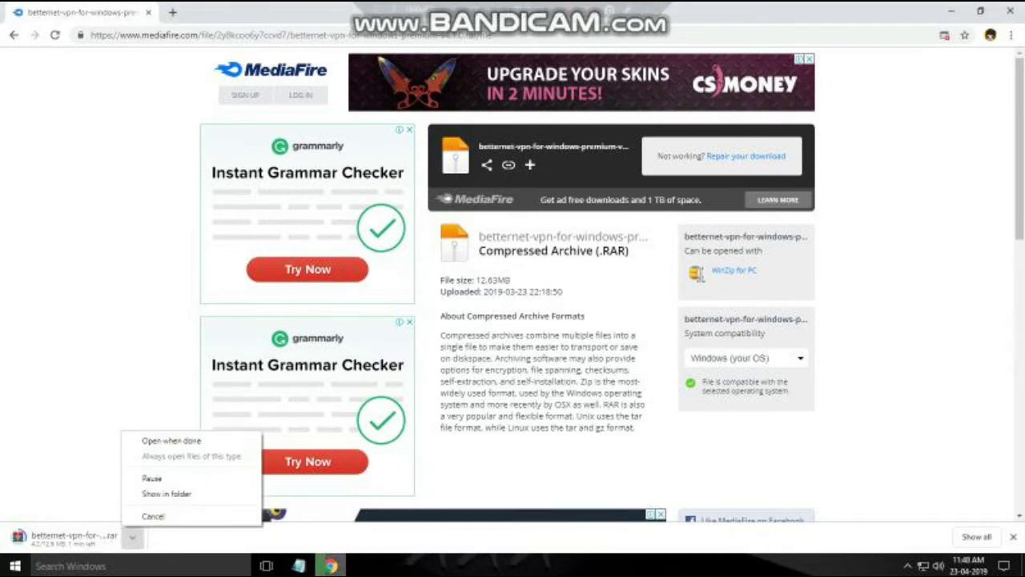
key("Escape")
left_click(949, 11)
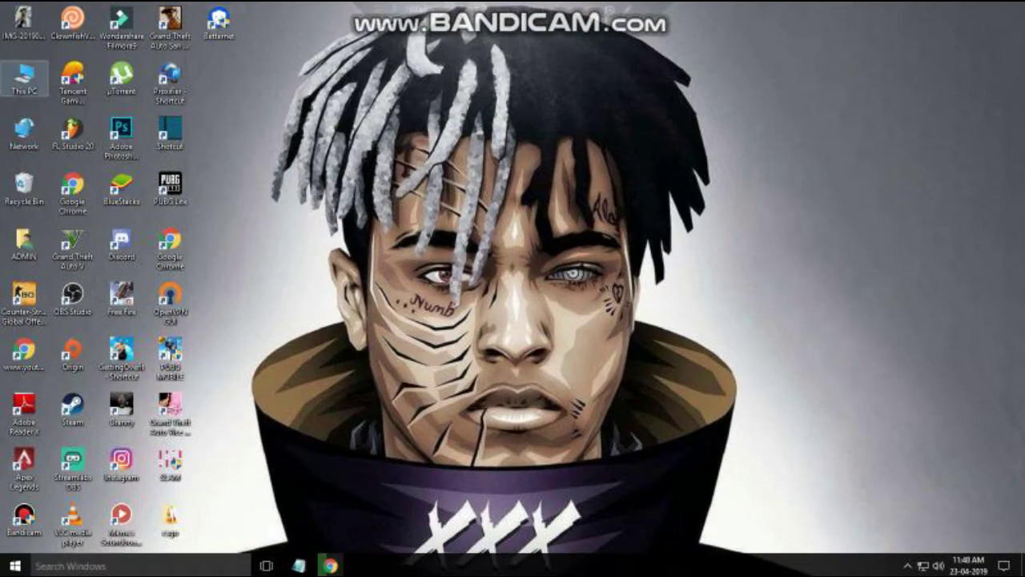
Open the best vpn folder on Local Disk (D:) through This PC.
double_click(24, 76)
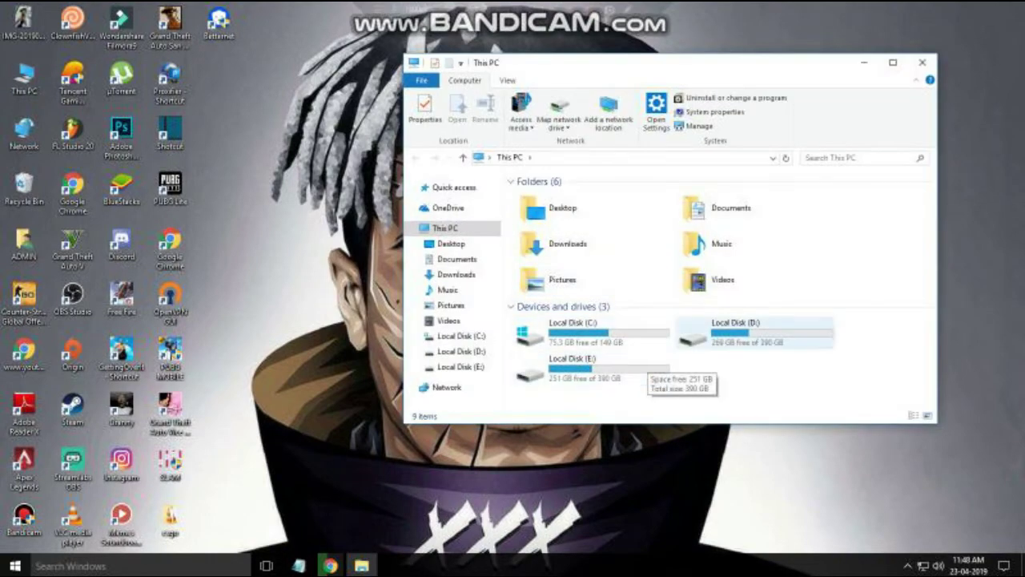
double_click(756, 342)
scroll(756, 342, "down", 4)
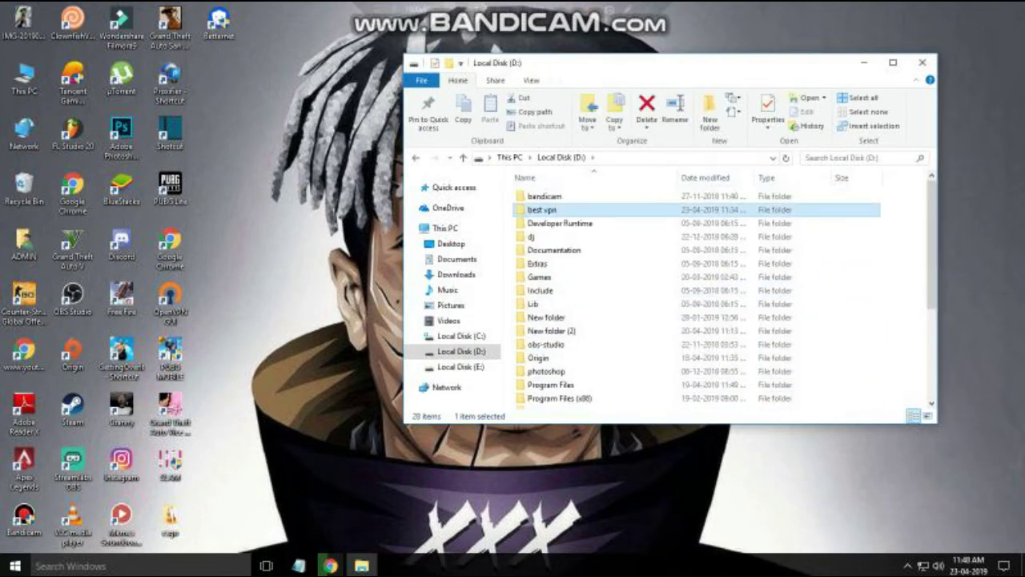
double_click(645, 209)
right_click(646, 209)
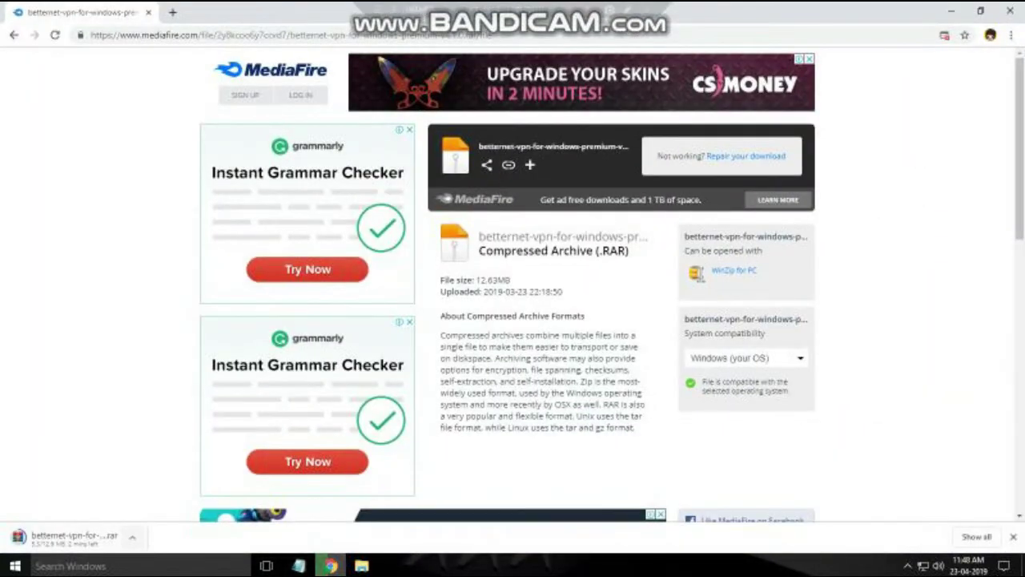
Pause the Betternet download, exit Chrome, and select both items in best vpn.
left_click(132, 537)
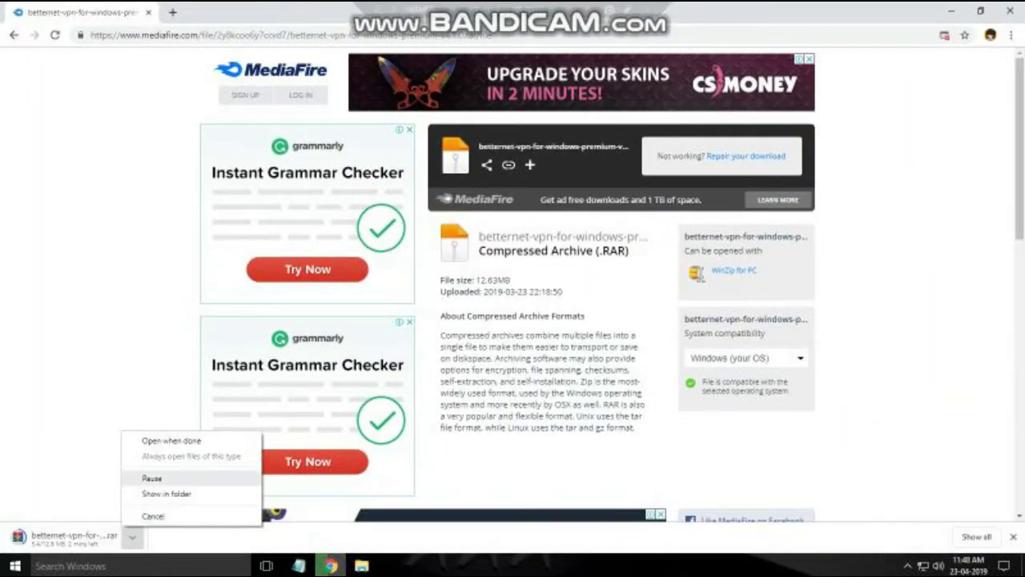
left_click(151, 478)
left_click(362, 565)
left_click(1006, 11)
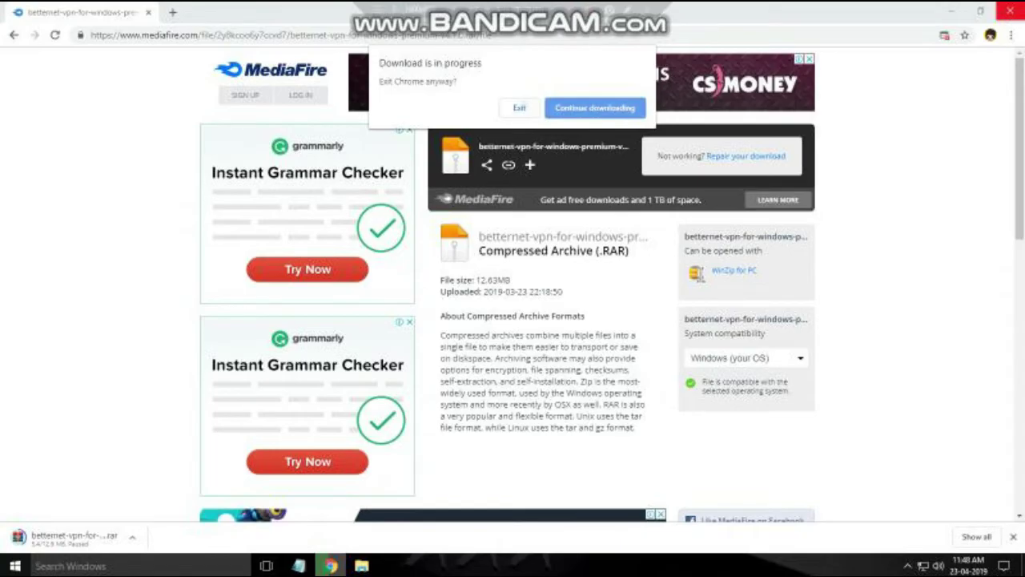
left_click(519, 107)
left_click_drag(729, 228, 591, 209)
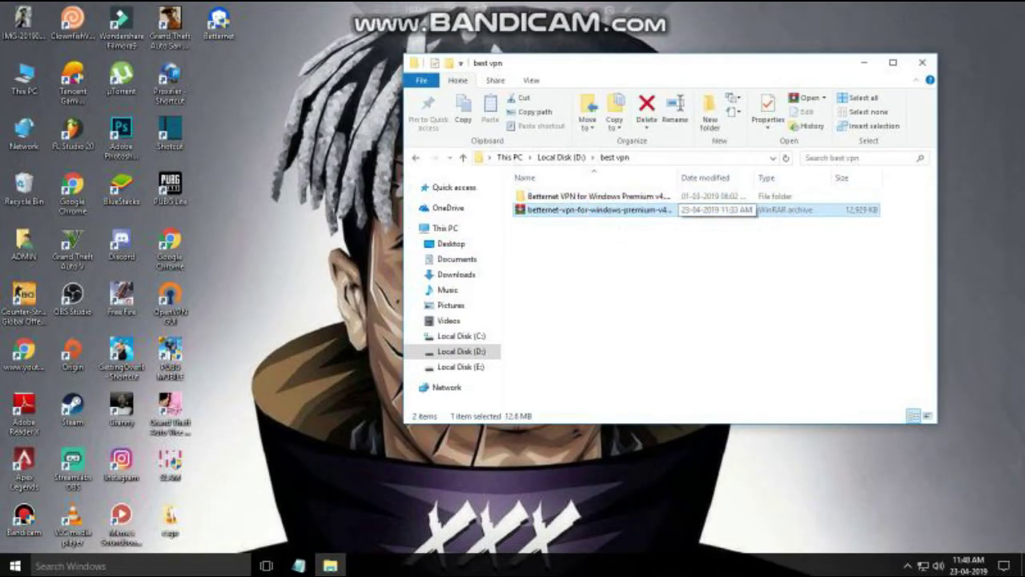
Extract the Betternet RAR here with WinRAR, replacing the existing files.
left_click(591, 209, "ctrl")
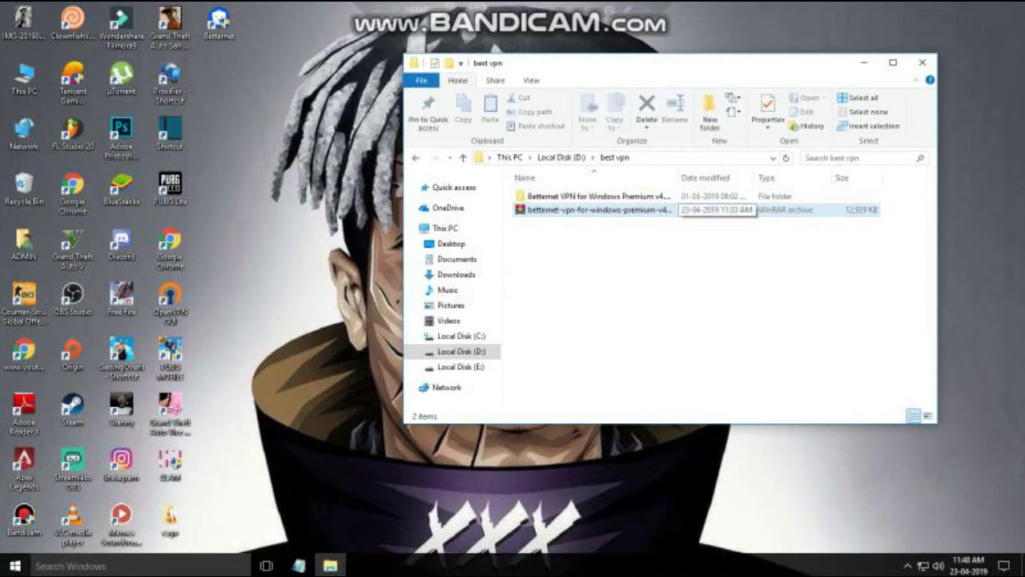
right_click(756, 208)
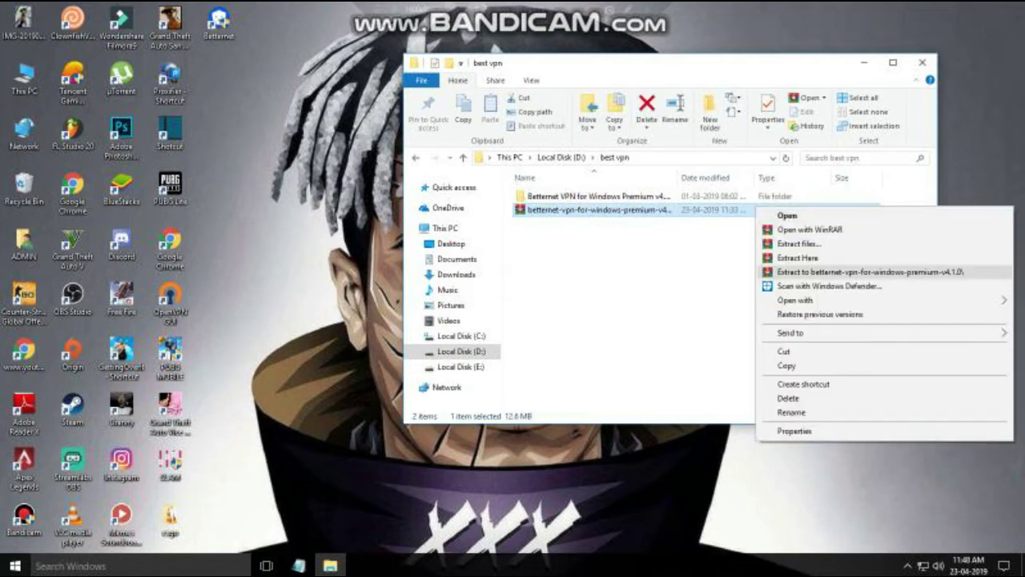
left_click(798, 257)
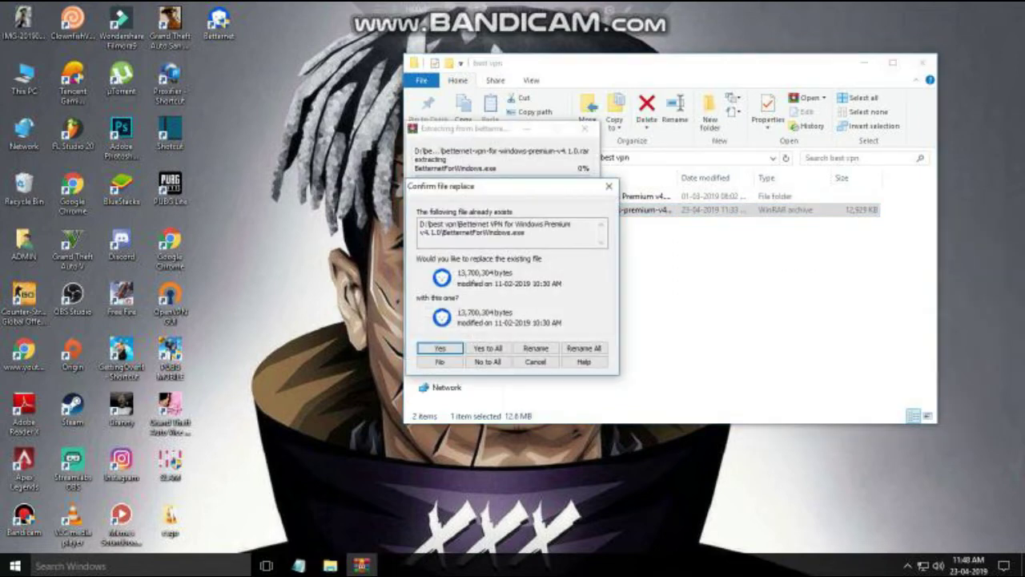
key("Return")
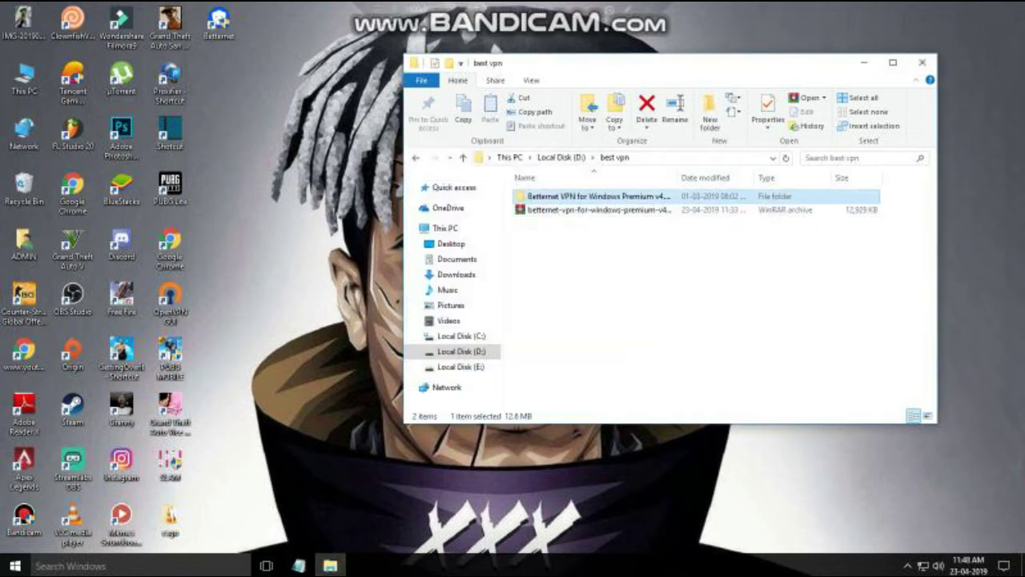
In the extracted Betternet VPN for Windows Premium v4.1.0 folder, run BetternetForWindows.
double_click(640, 195)
key("ctrl+a")
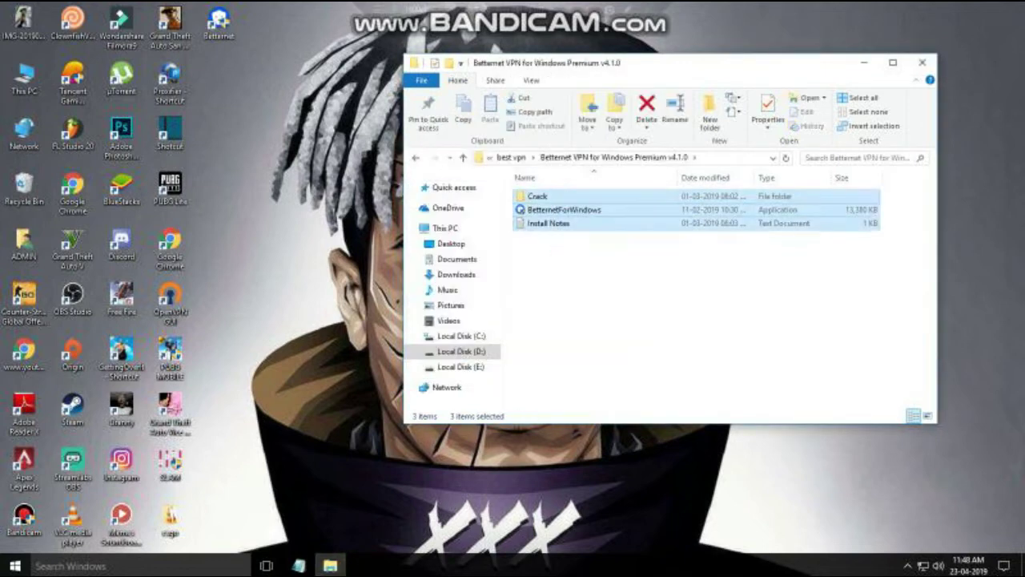
left_click(745, 257)
key("ctrl+a")
key("Escape")
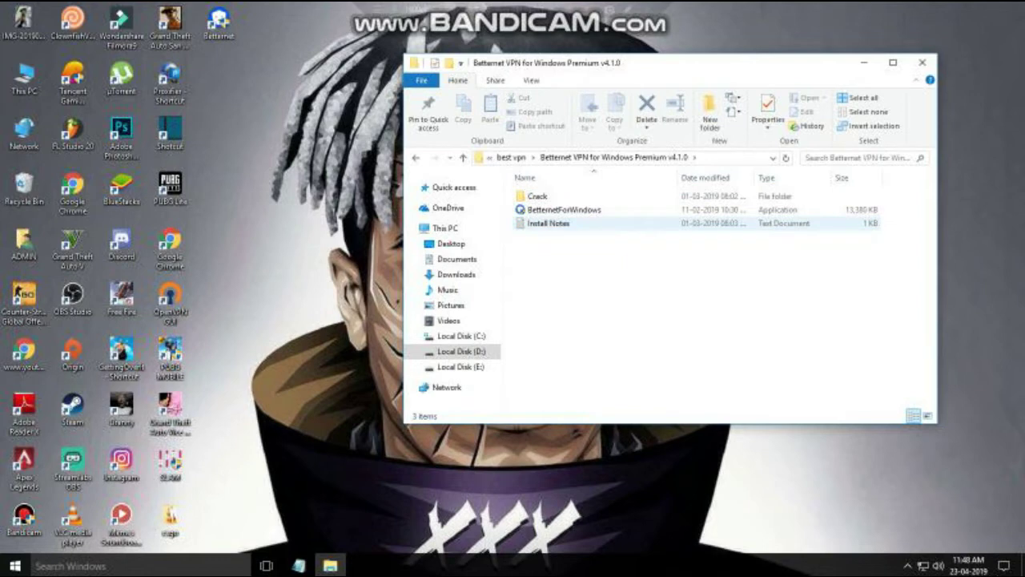
double_click(564, 209)
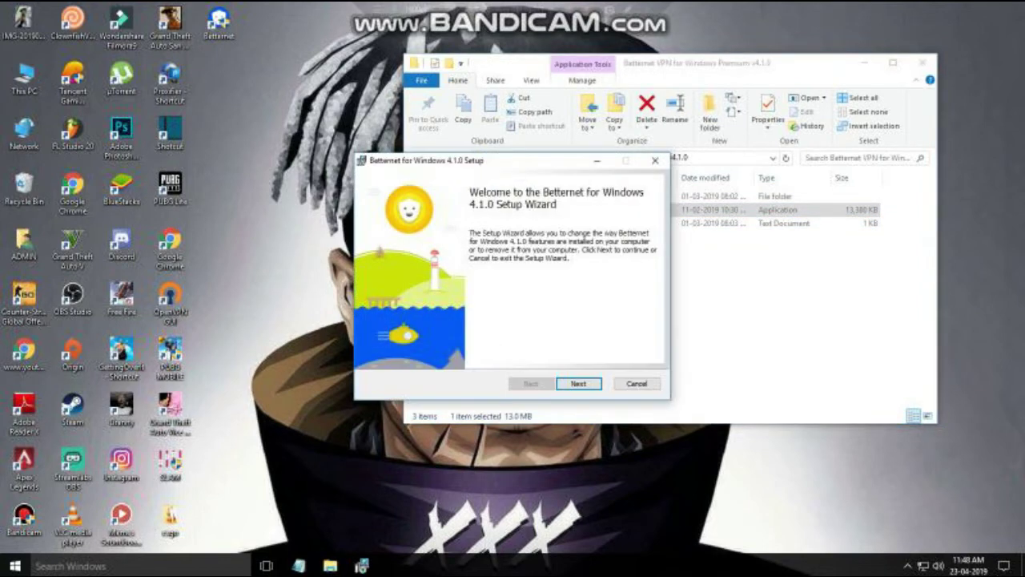
Go to the next Betternet Setup page and back, then cancel and close the wizard.
key("Return")
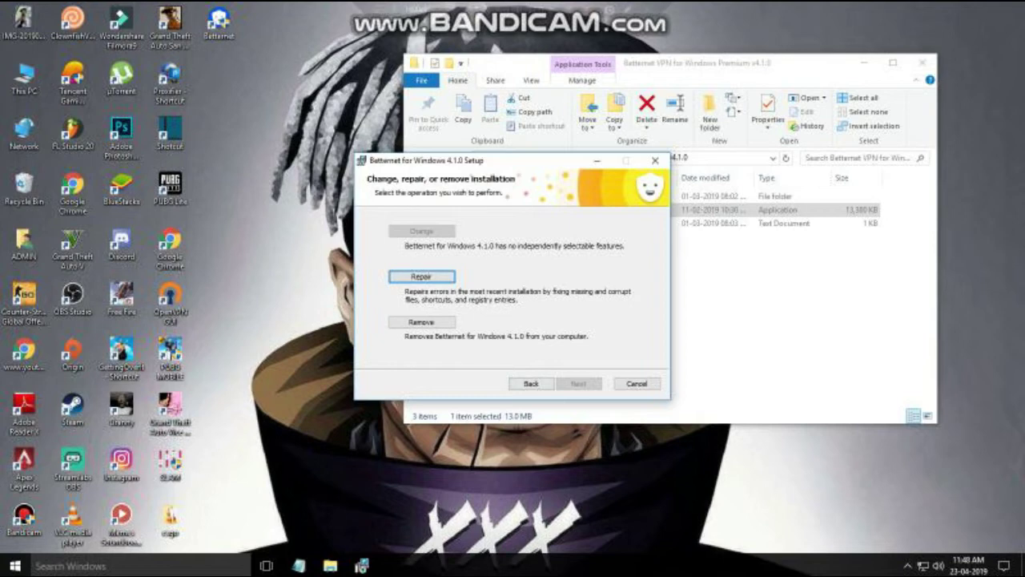
key("alt+b")
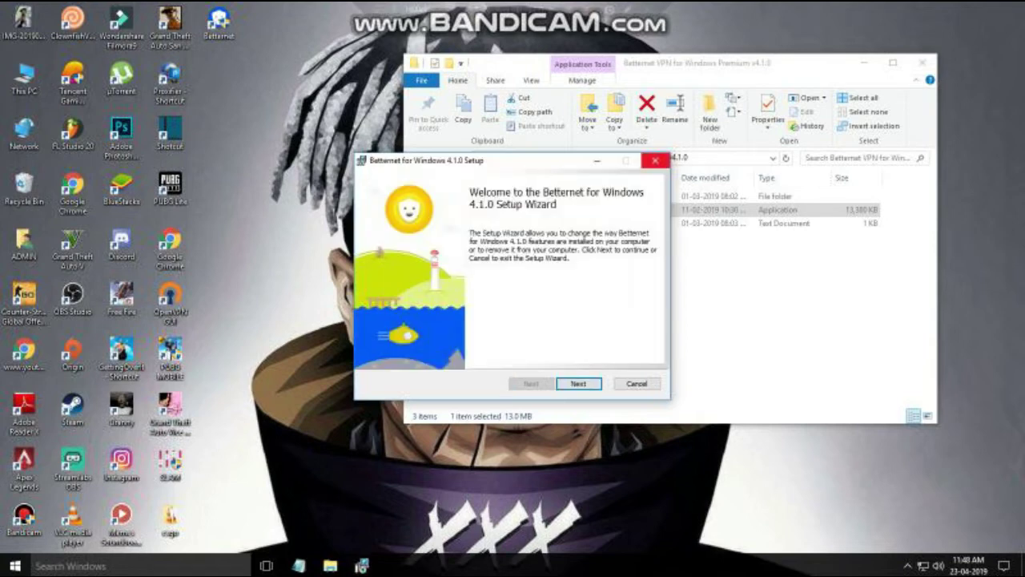
left_click(655, 161)
key("y")
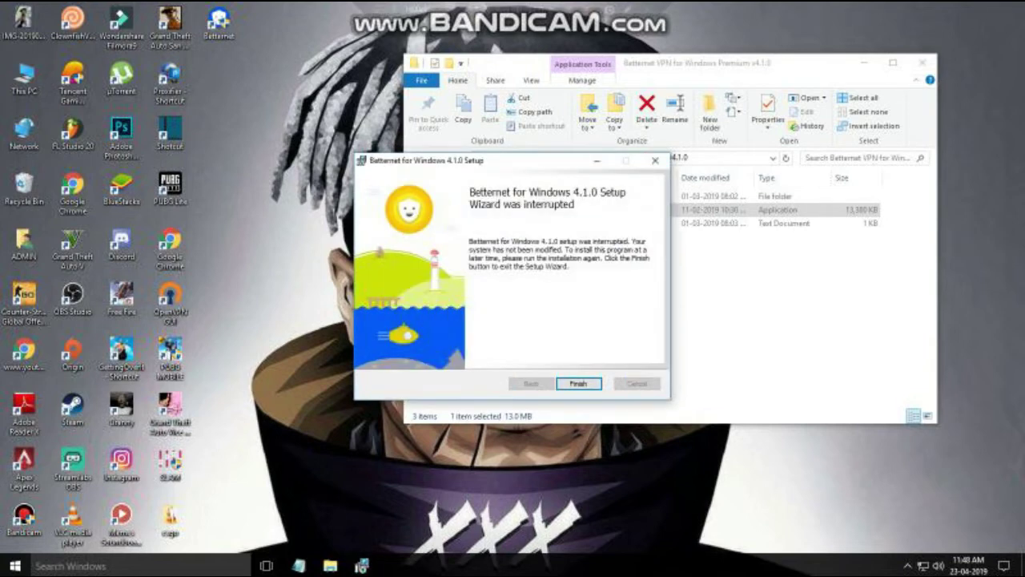
left_click(655, 160)
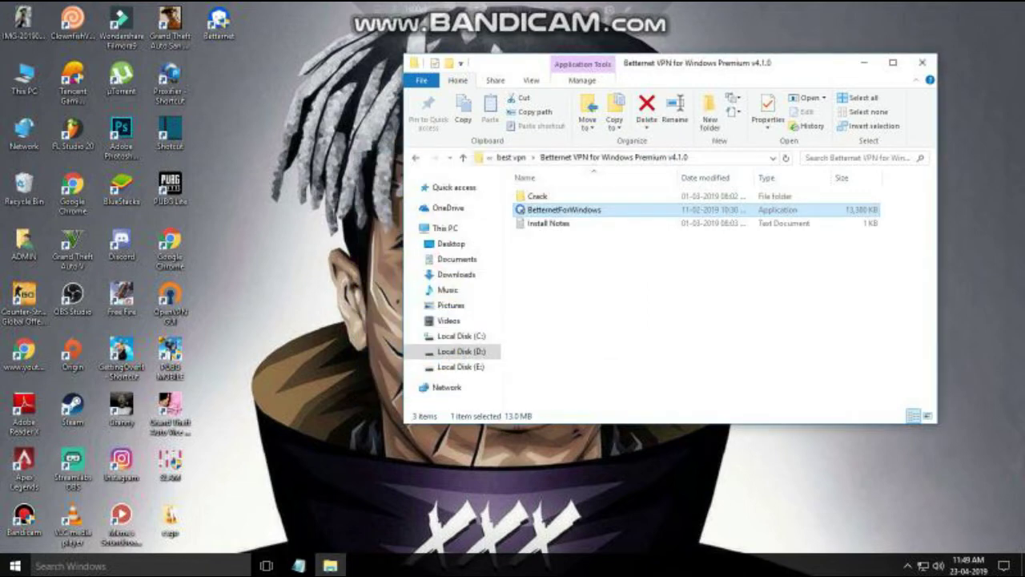
left_click(908, 565)
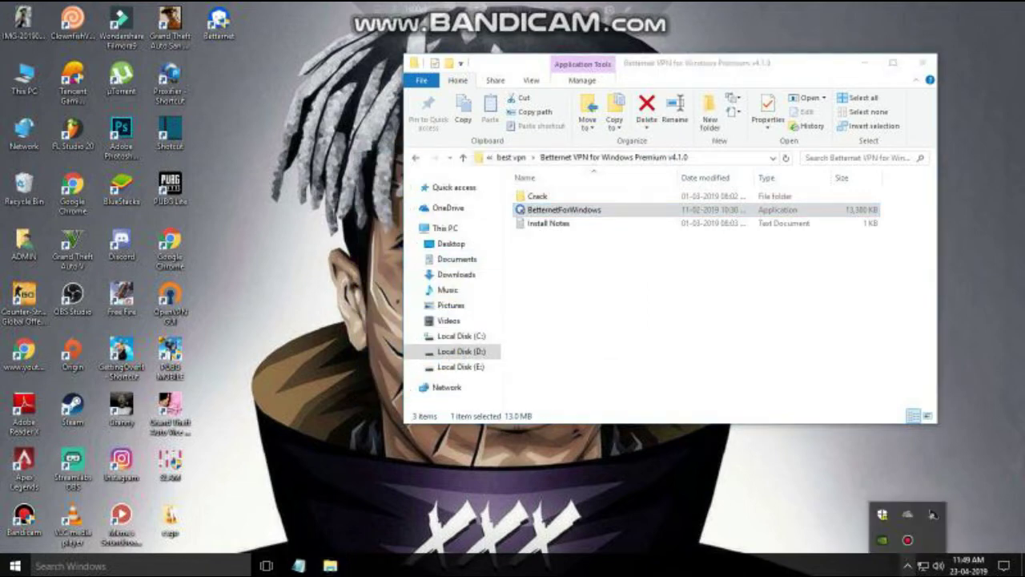
key("Escape")
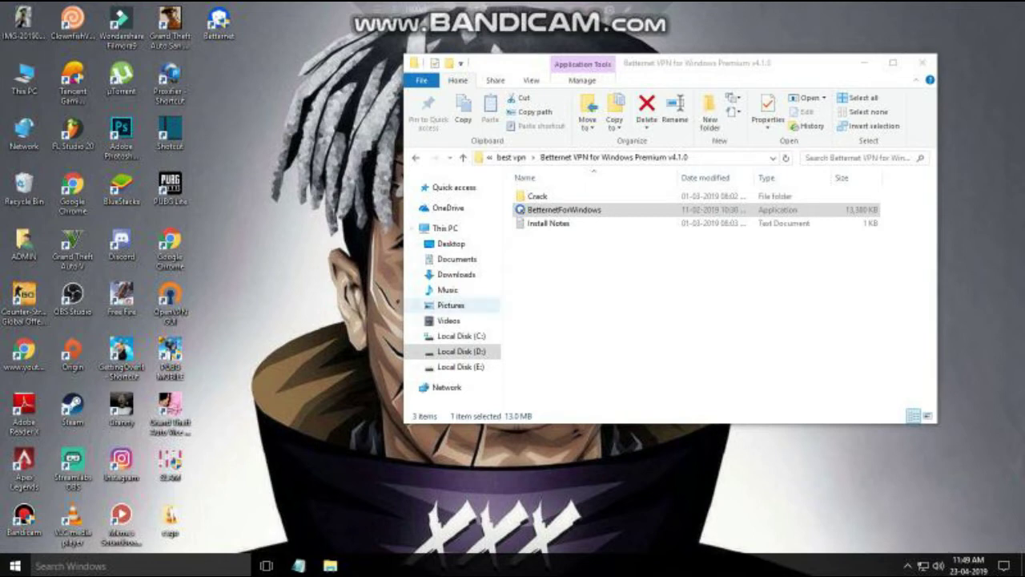
key("ctrl+shift+Escape")
scroll(673, 265, "down", 3)
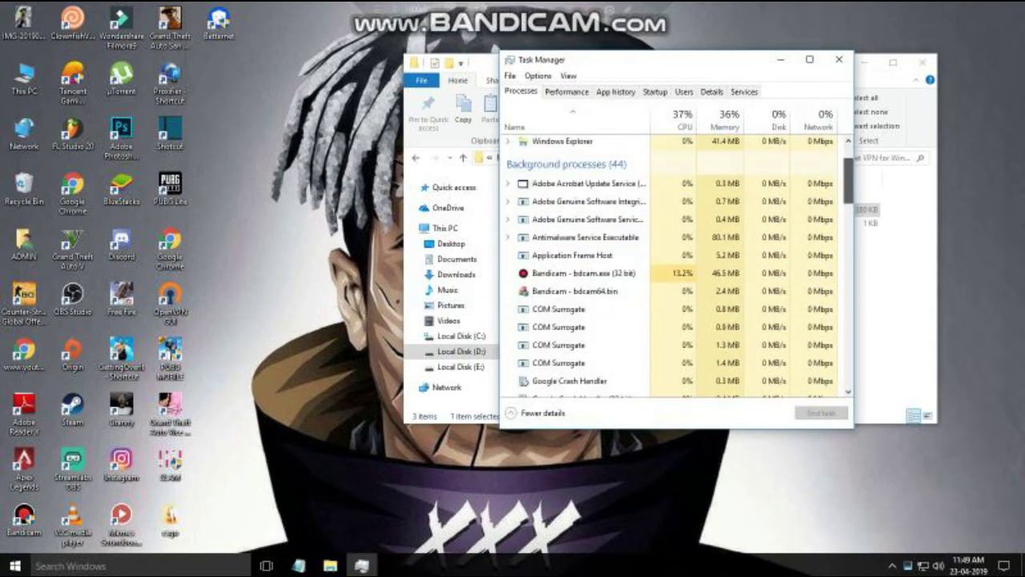
scroll(673, 264, "down", 10)
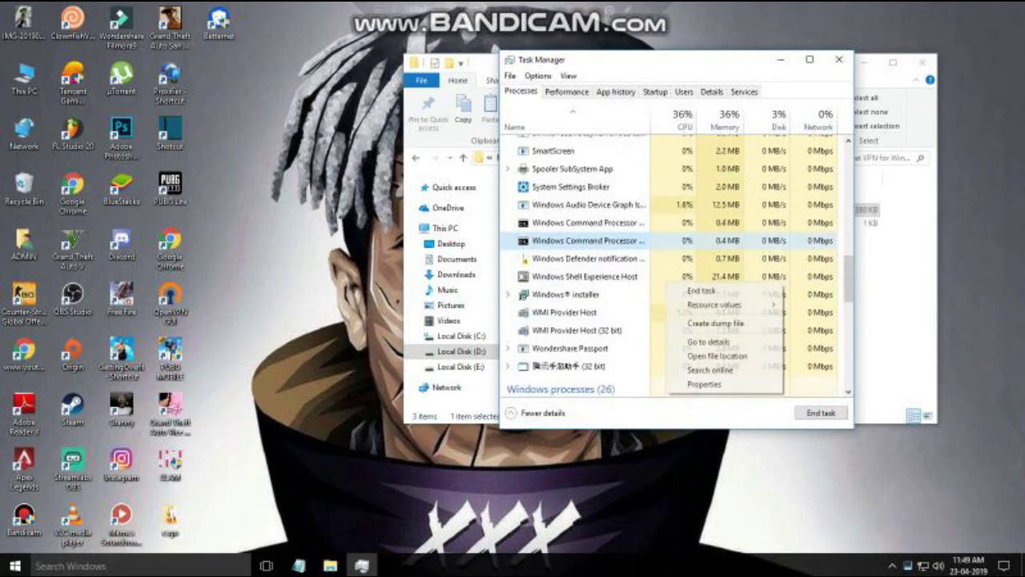
right_click(668, 280)
left_click(702, 289)
scroll(577, 257, "up", 10)
left_click(838, 60)
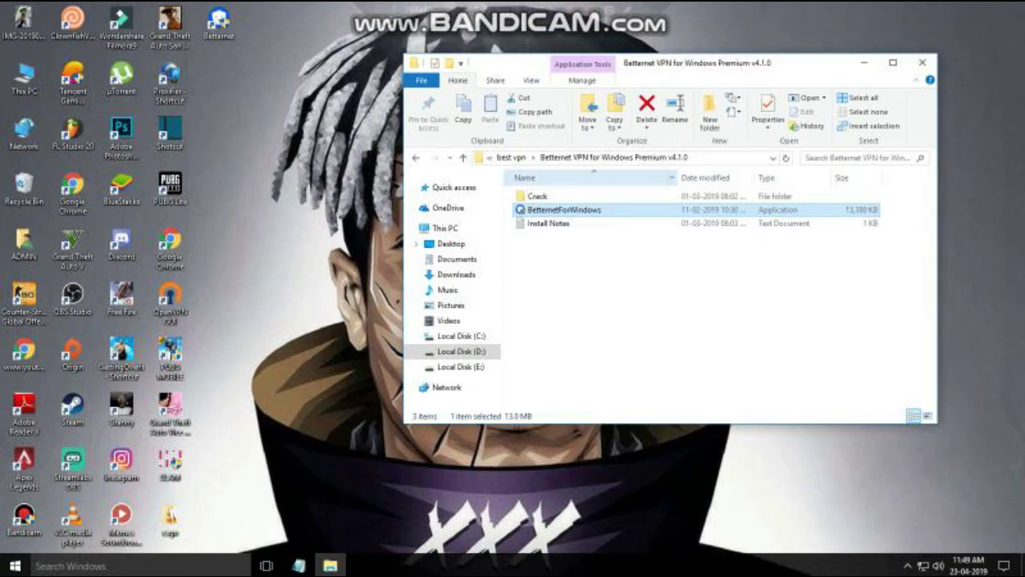
left_click(923, 62)
Refresh the desktop and open the Betternet shortcut's file location.
right_click(797, 254)
left_click(825, 289)
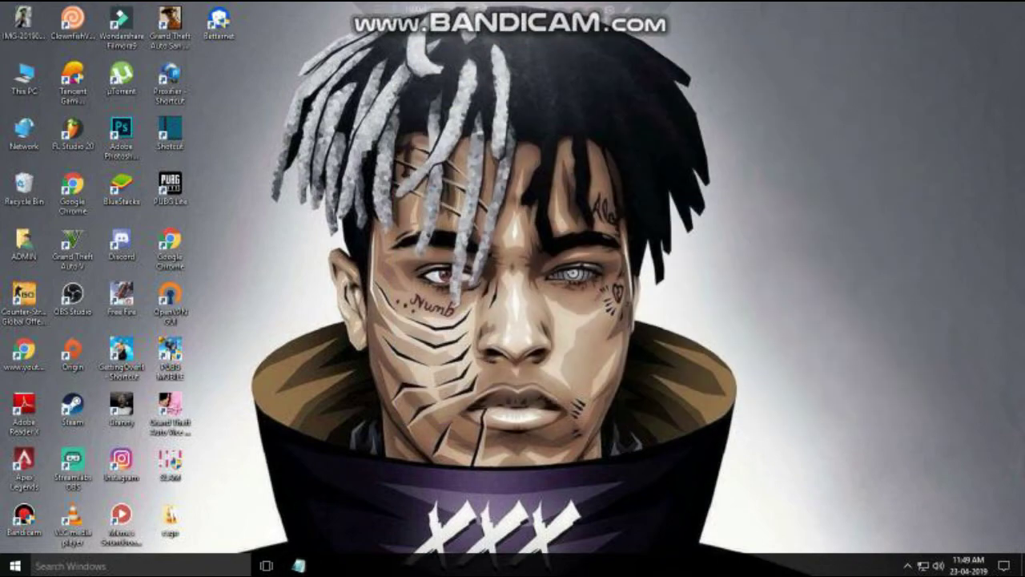
right_click(645, 227)
left_click(680, 266)
right_click(218, 20)
left_click(264, 41)
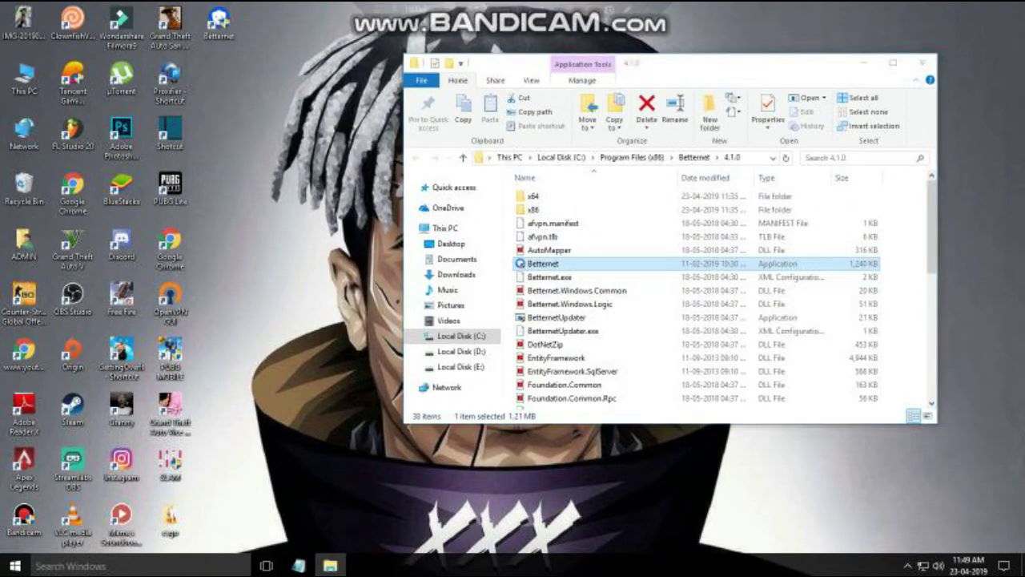
Navigate to D:\best vpn\Betternet VPN for Windows Premium v4.1.0\Crack in a new window.
double_click(24, 76)
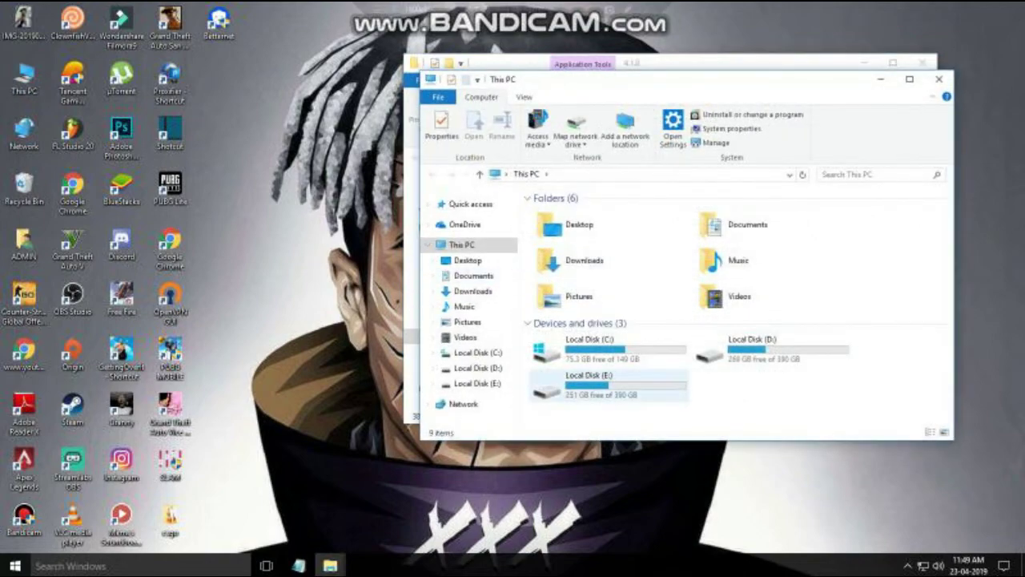
left_click(593, 385)
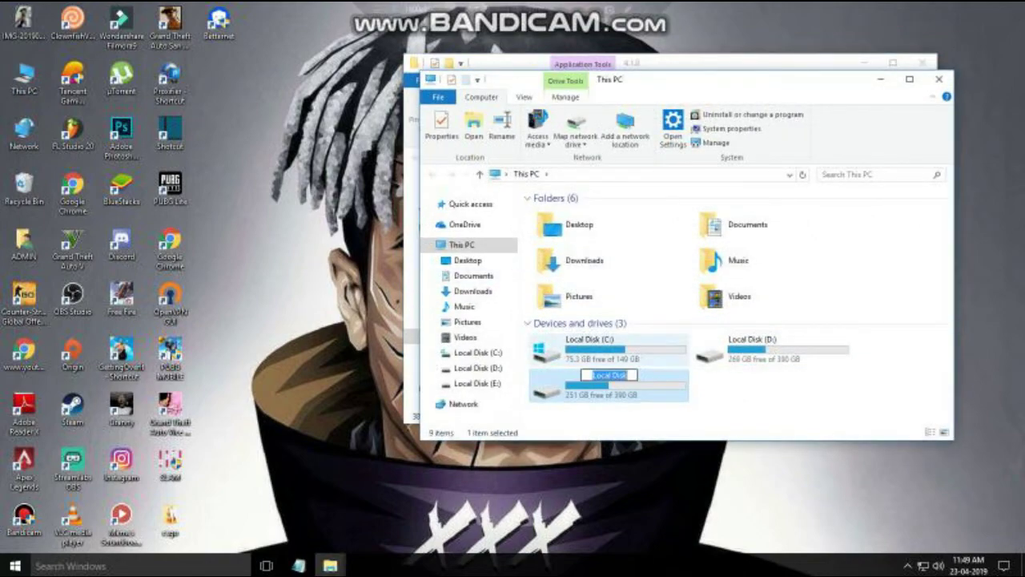
double_click(593, 383)
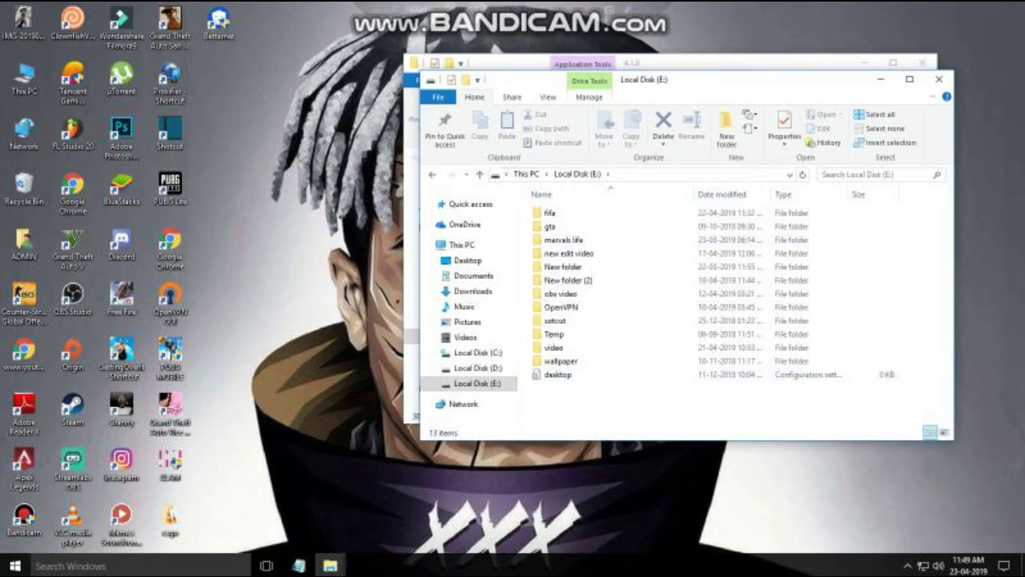
key("alt+Left")
double_click(773, 344)
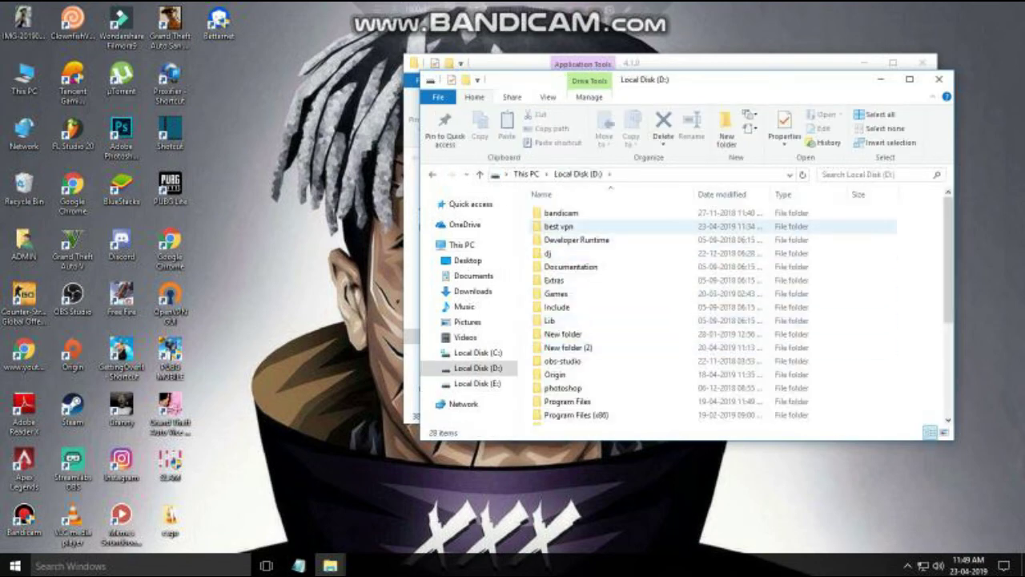
double_click(560, 227)
double_click(576, 212)
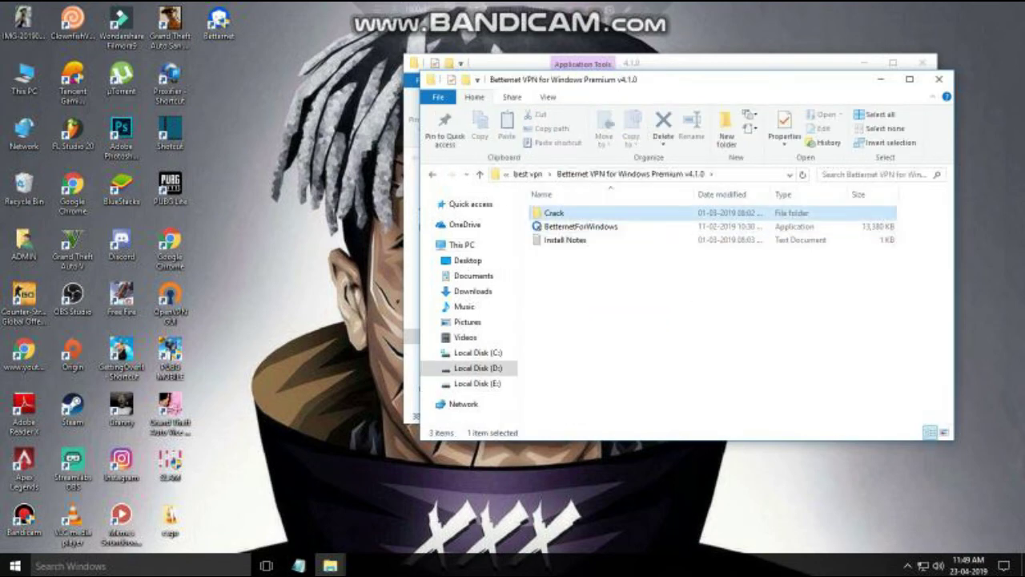
double_click(554, 212)
Copy both Crack files and close the Crack folder window.
left_click_drag(602, 246, 588, 213)
right_click(588, 212)
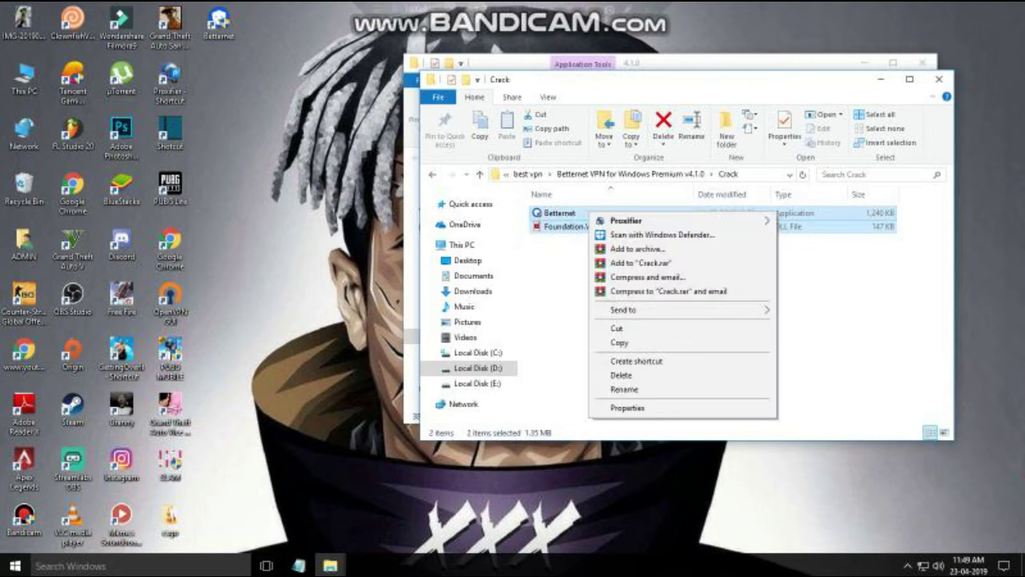
left_click(619, 342)
left_click(939, 78)
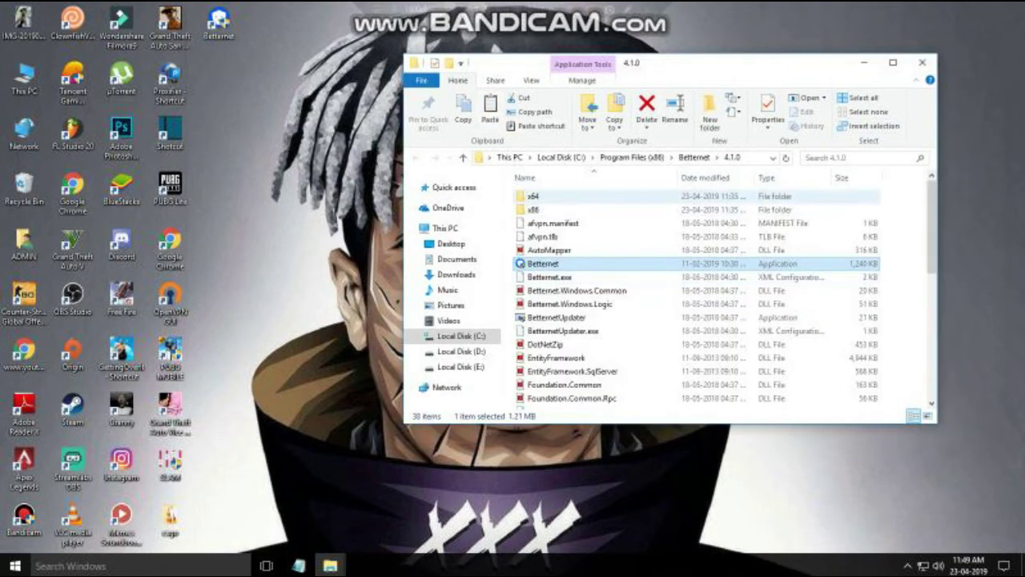
Paste the two Crack files into the 4.1.0 folder, replacing the originals with administrator permission.
right_click(220, 24)
left_click(705, 289)
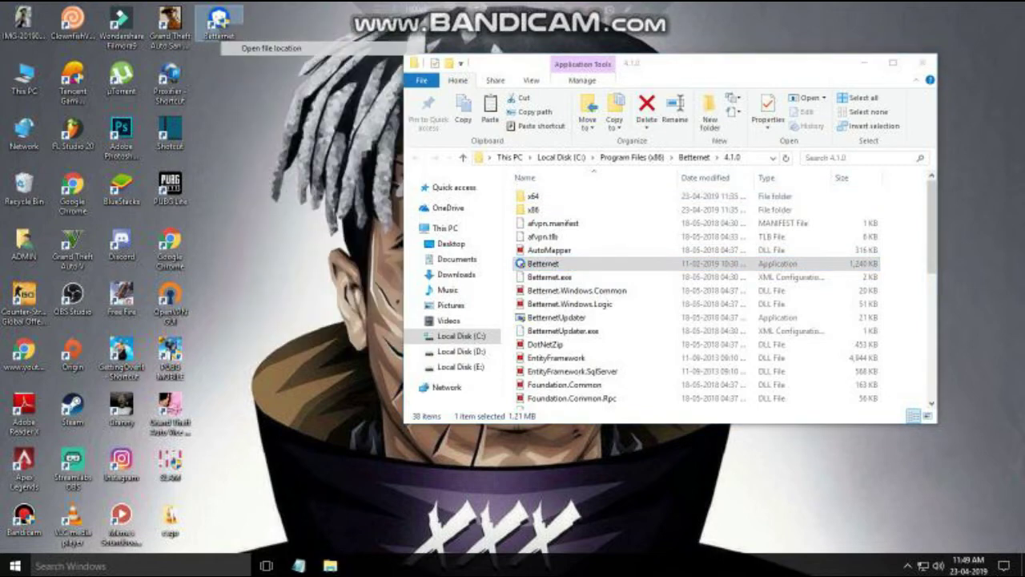
right_click(877, 245)
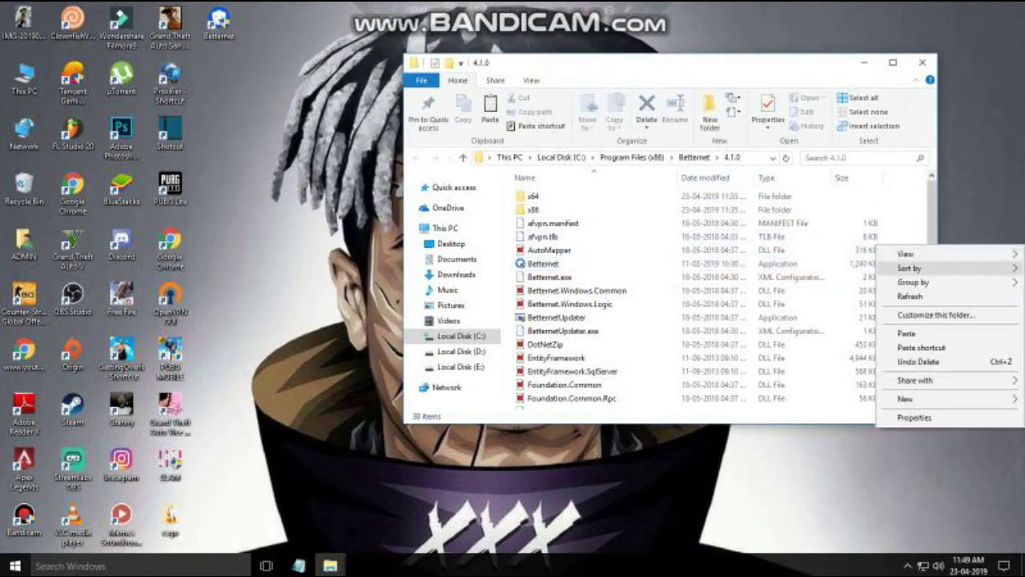
left_click(905, 334)
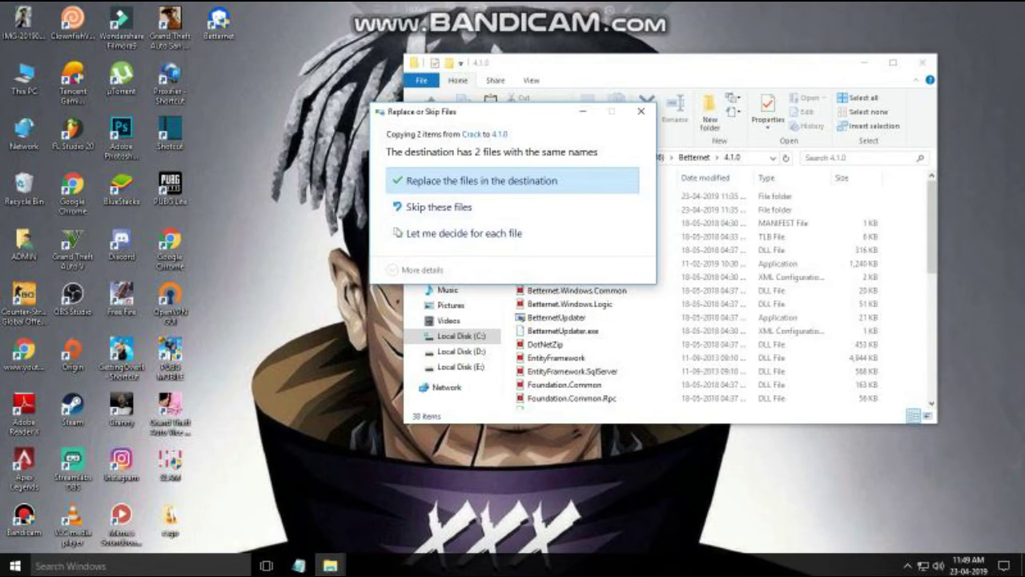
left_click(481, 181)
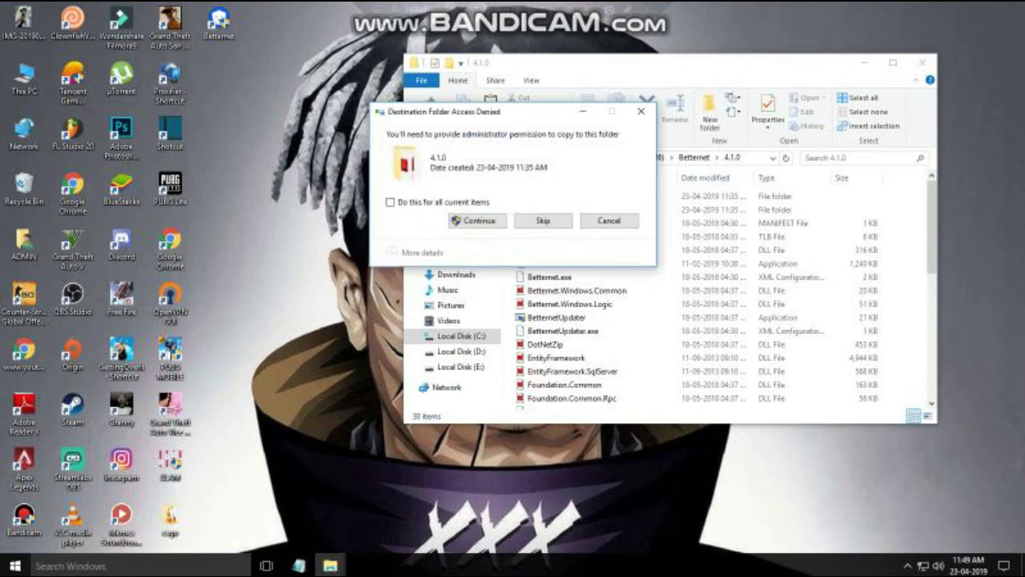
left_click(478, 222)
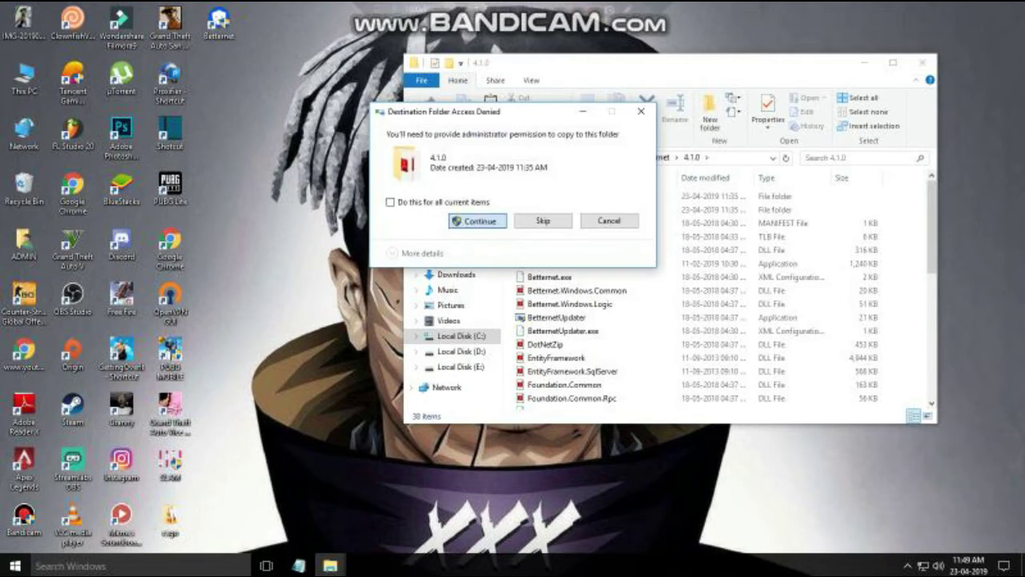
key("Return")
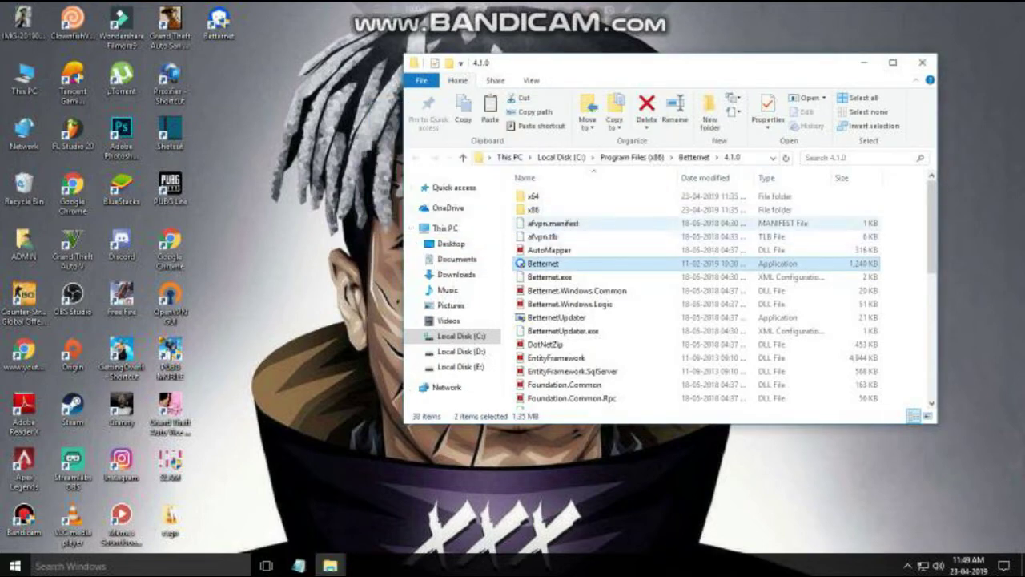
Close the 4.1.0 folder, minimize the Crack folder, and close the Notepad note without saving.
scroll(696, 296, "down", 4)
scroll(697, 296, "down", 3)
scroll(697, 296, "up", 7)
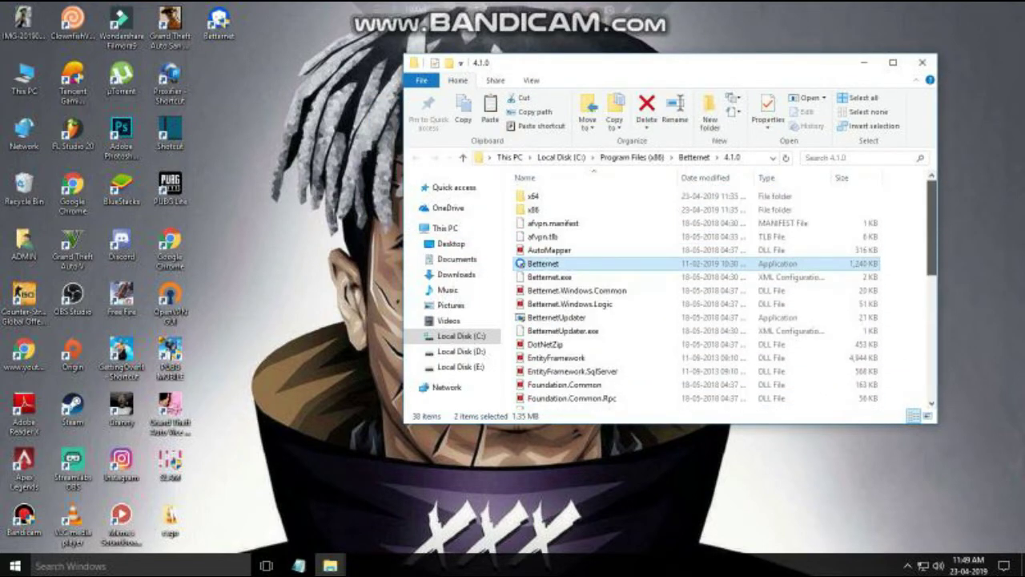
left_click(907, 565)
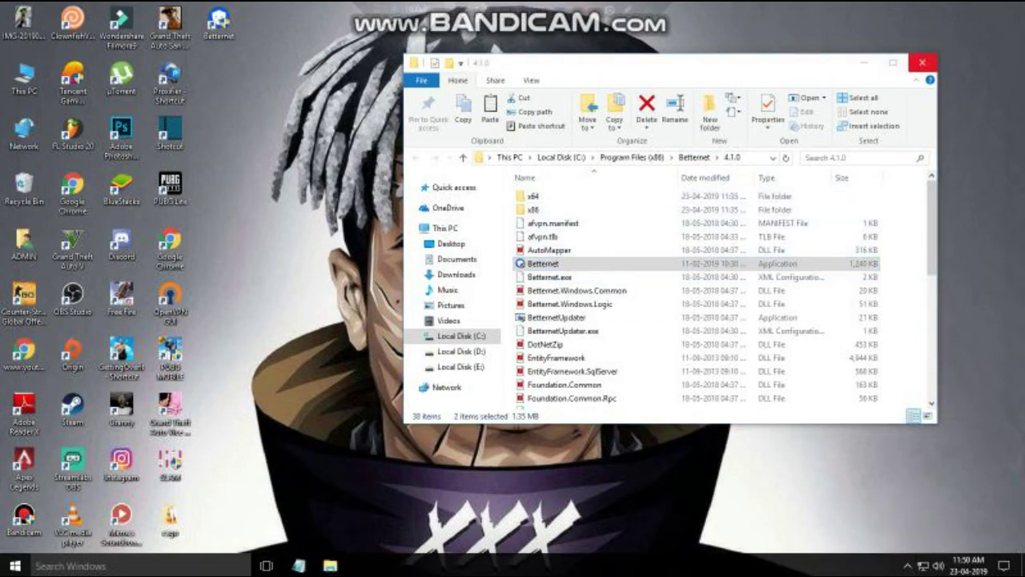
left_click(923, 62)
left_click(907, 566)
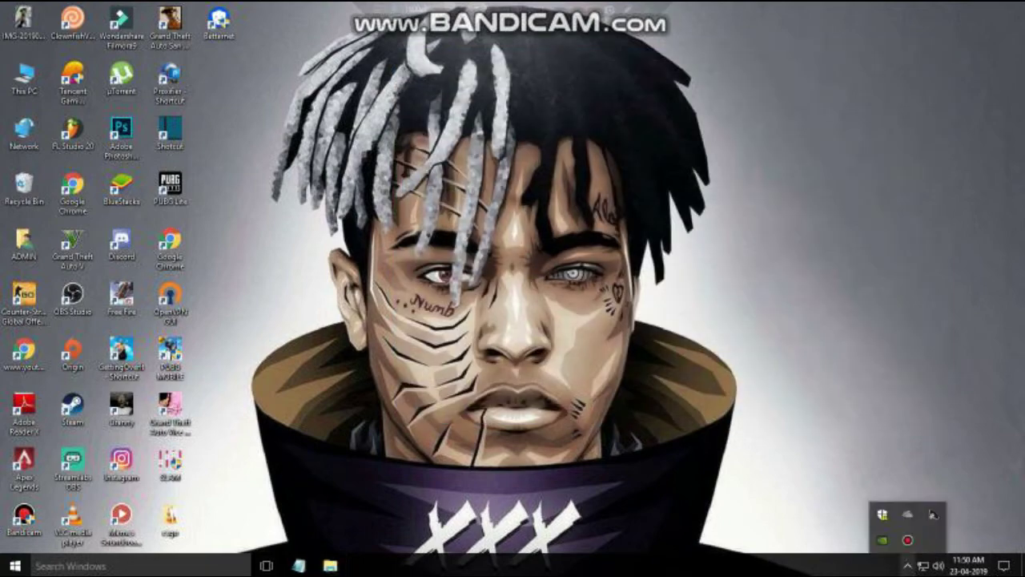
left_click(330, 566)
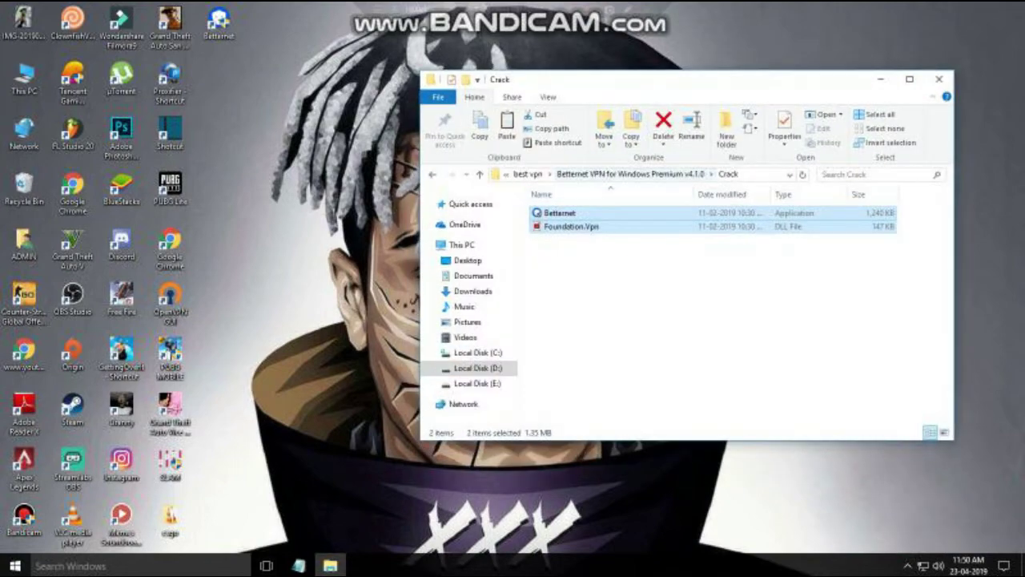
left_click(330, 565)
left_click(298, 565)
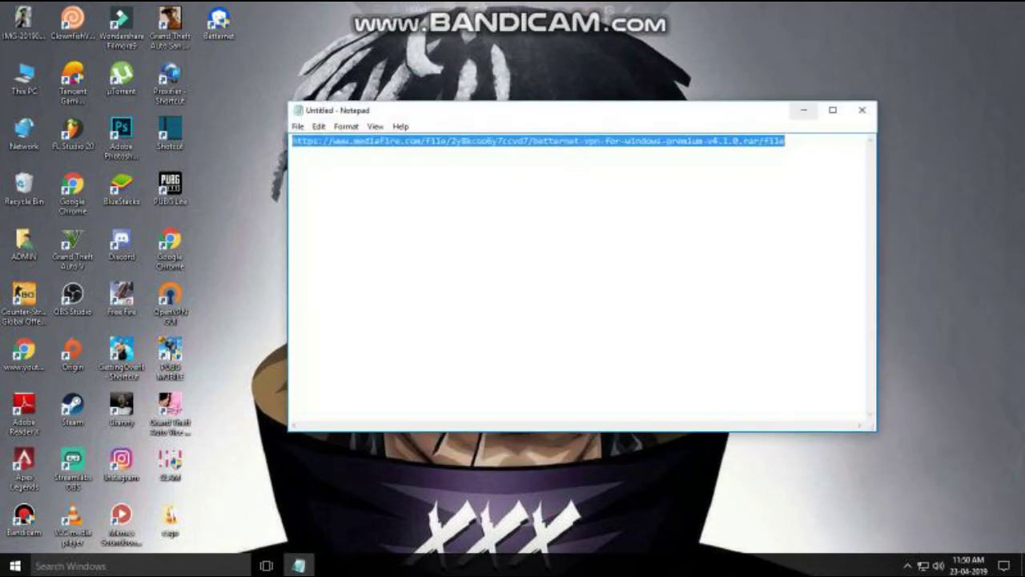
left_click(861, 109)
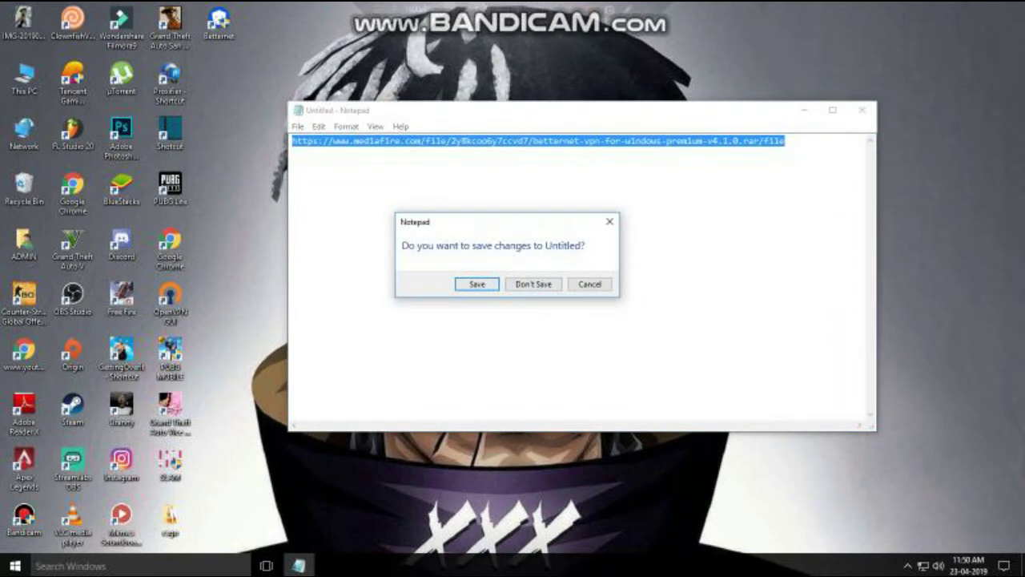
left_click(533, 283)
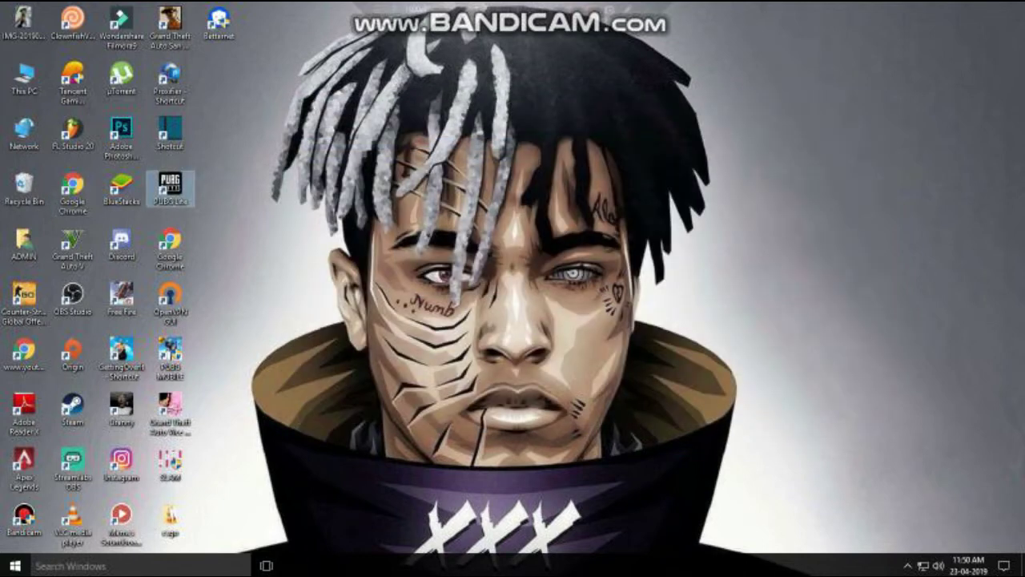
Launch PUBG Lite and submit the login, then reveal the hidden tray icons.
double_click(170, 186)
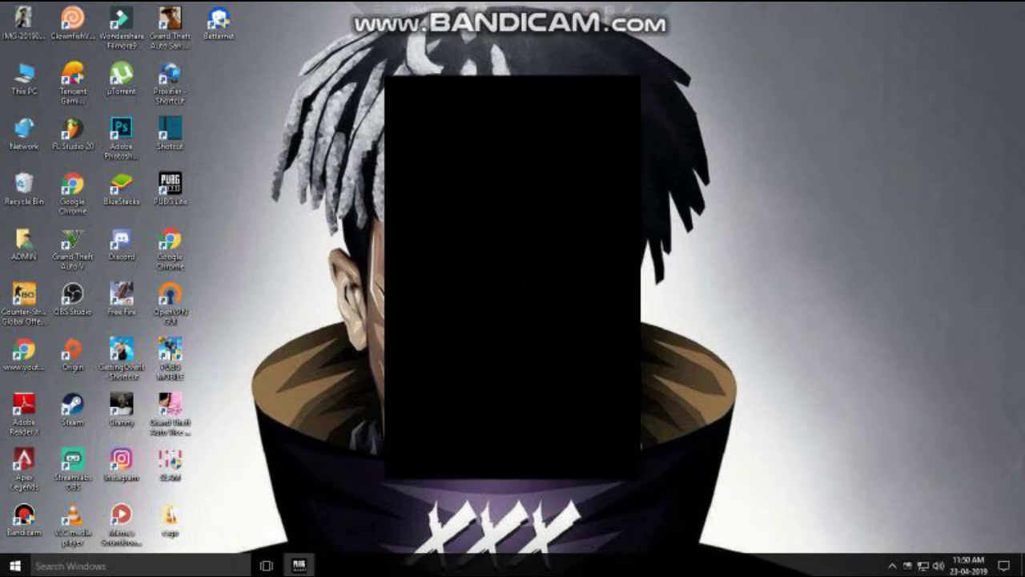
left_click(512, 248)
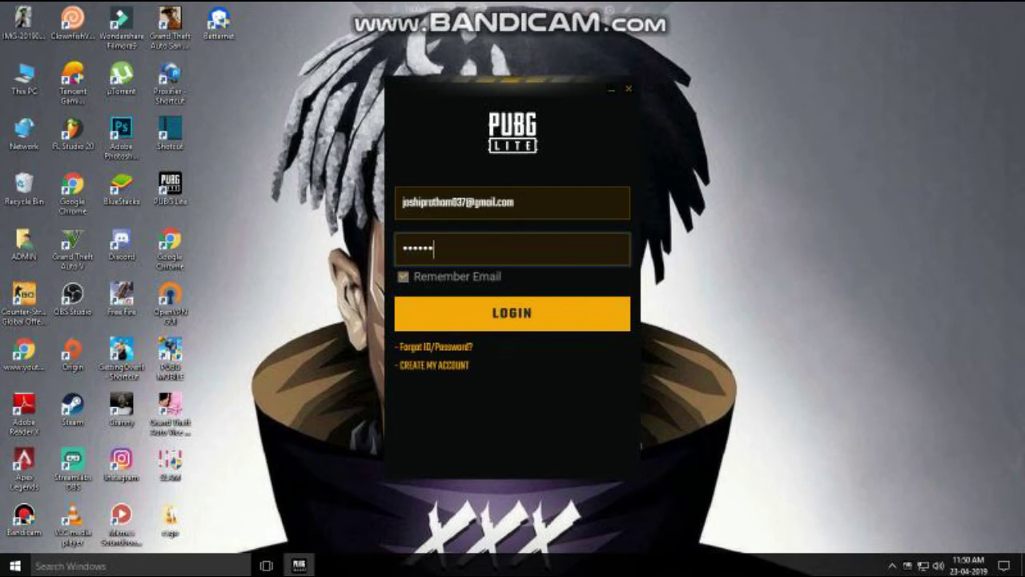
key("Return")
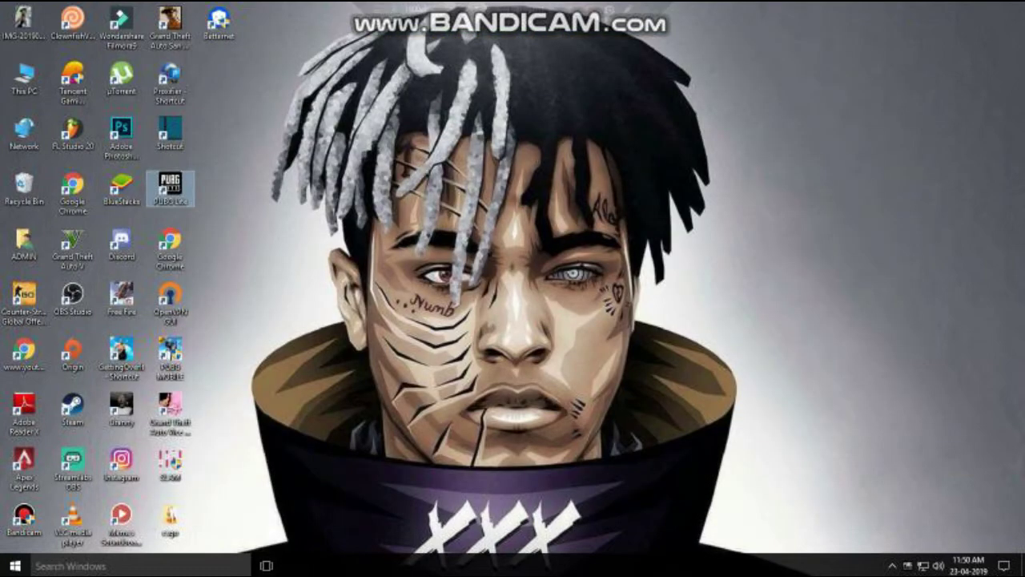
right_click(880, 565)
left_click(907, 566)
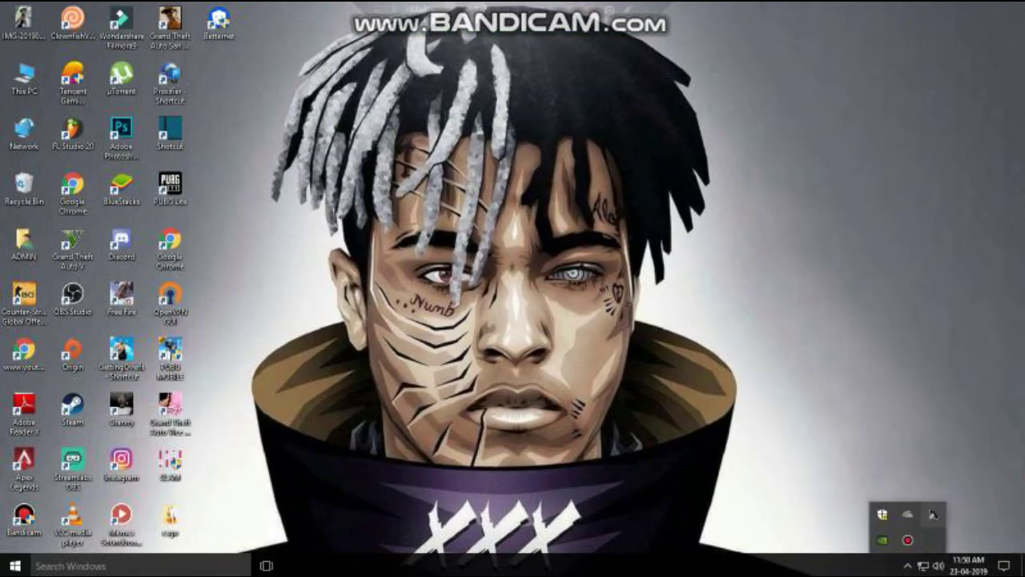
Refresh the desktop several times from its context menu.
right_click(882, 369)
left_click(915, 404)
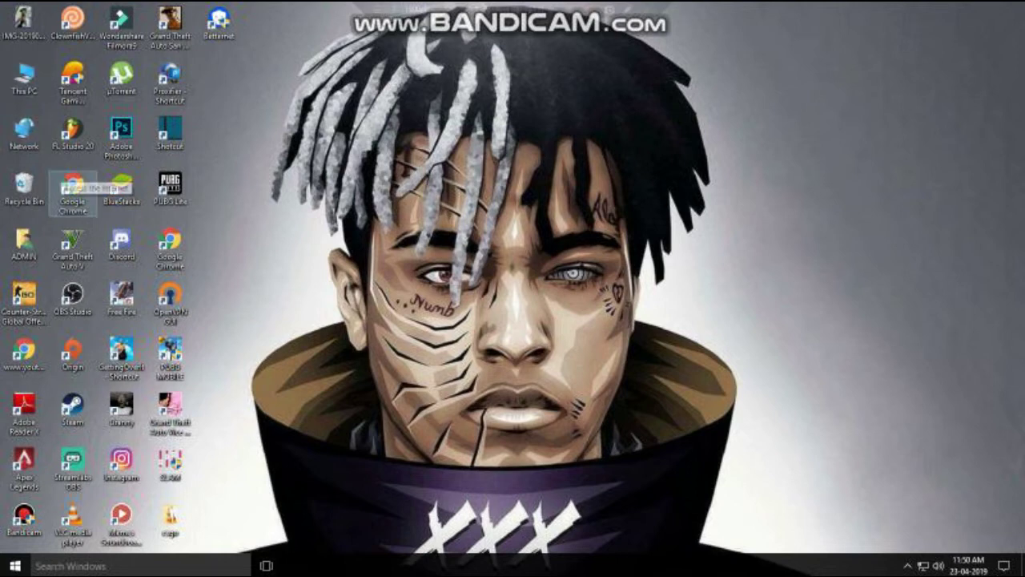
right_click(275, 78)
left_click(308, 118)
right_click(304, 80)
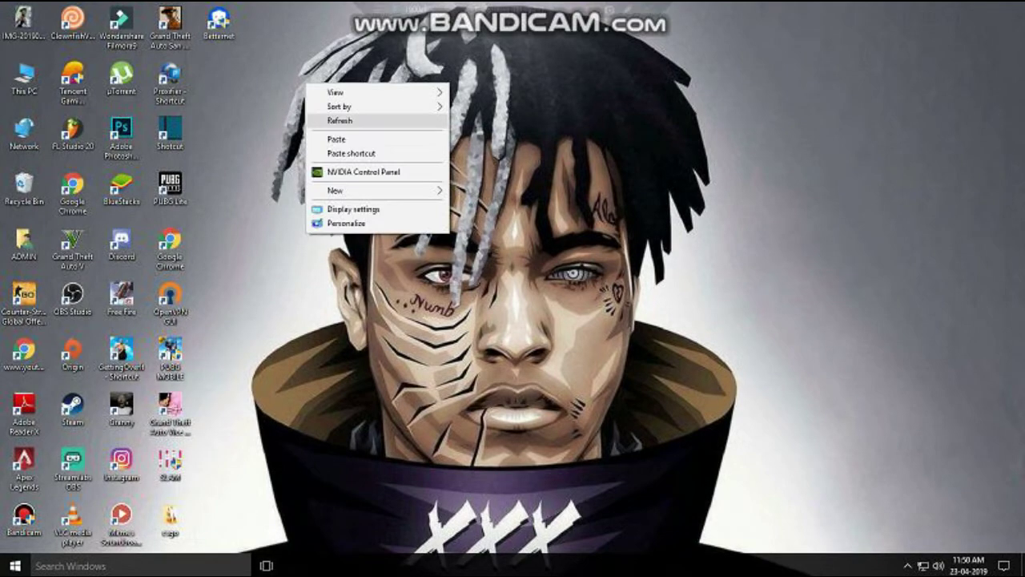
left_click(332, 119)
Launch Betternet, choose Singapore as the virtual location, and connect.
right_click(212, 16)
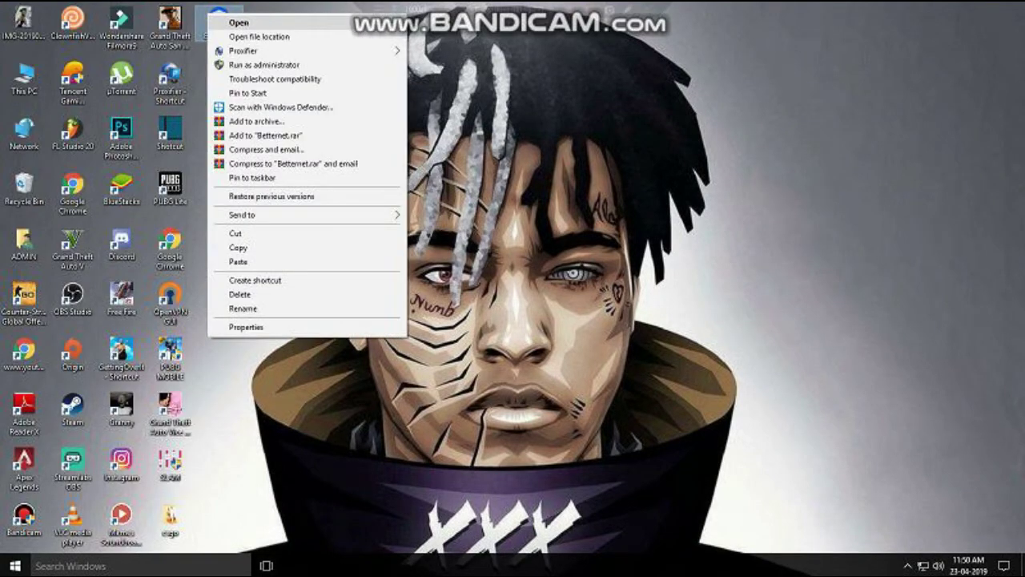
left_click(239, 23)
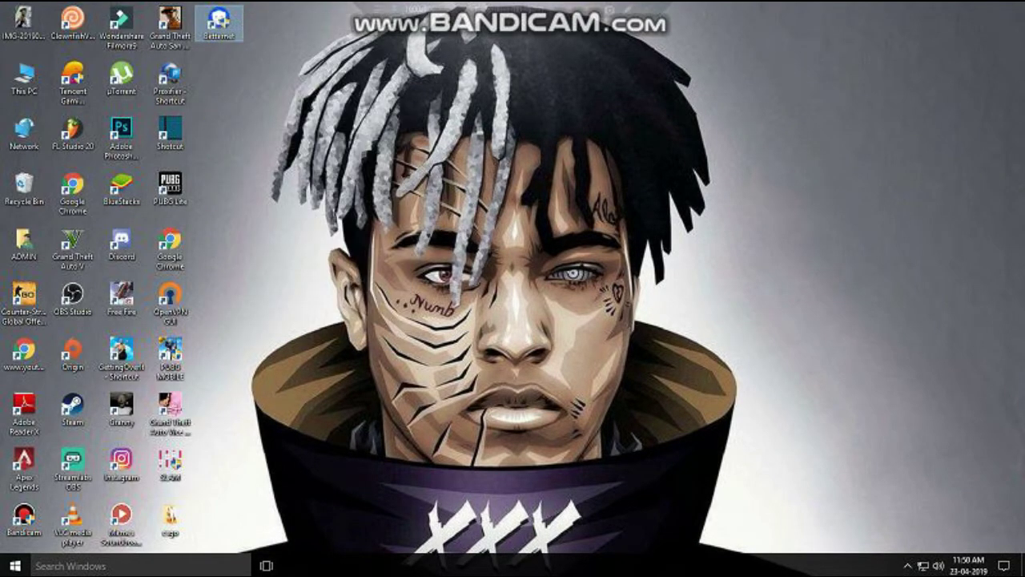
key("Return")
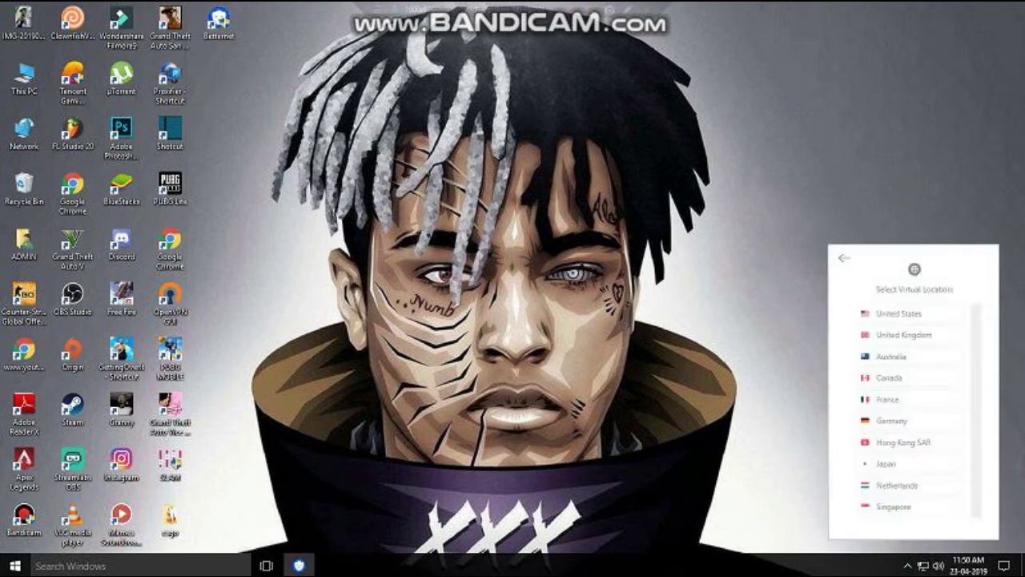
left_click(894, 506)
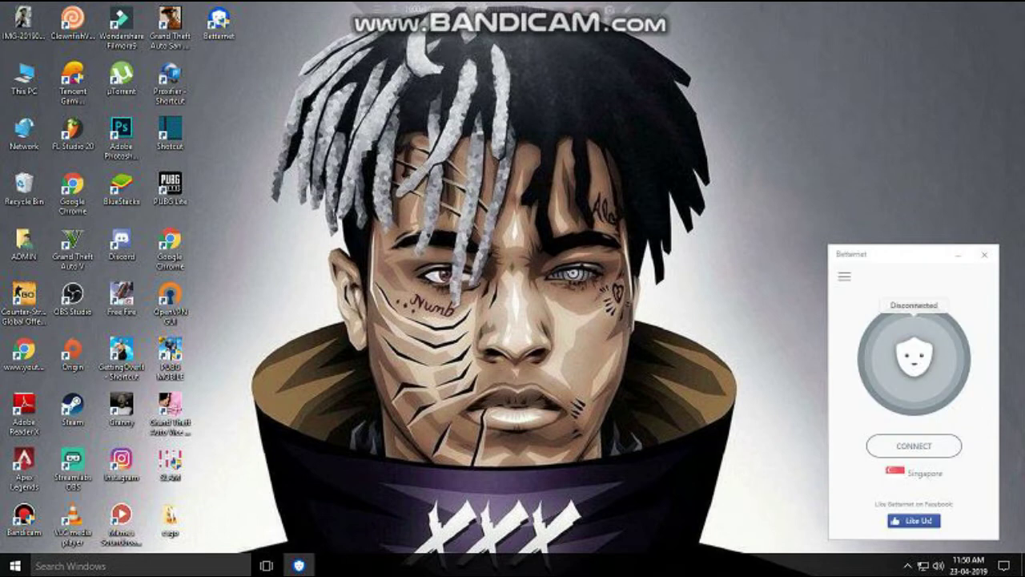
left_click(914, 445)
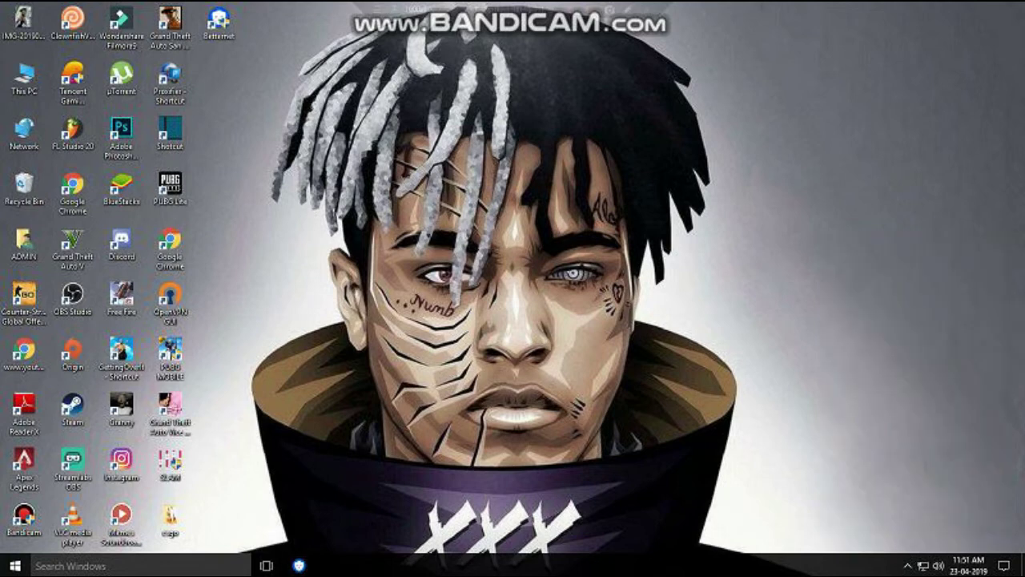
Turn off automatic time and set the time zone to (UTC+08:00) Kuala Lumpur, Singapore.
right_click(965, 560)
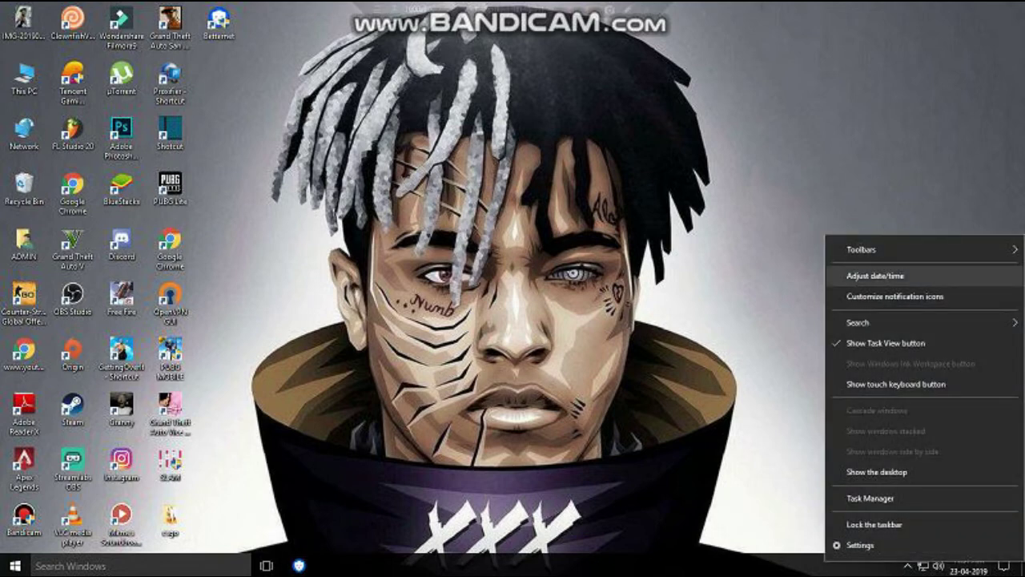
left_click(875, 275)
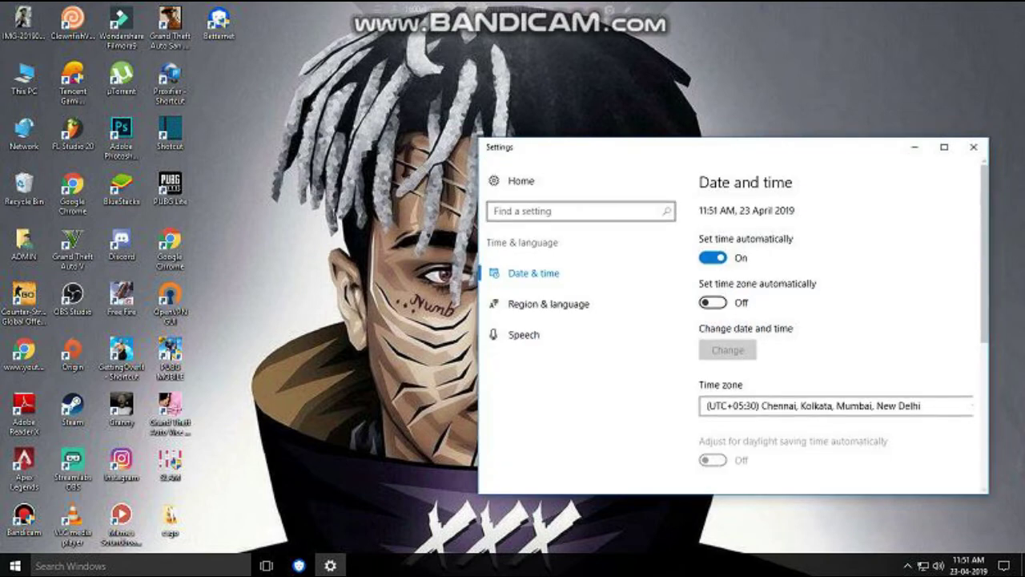
left_click(712, 257)
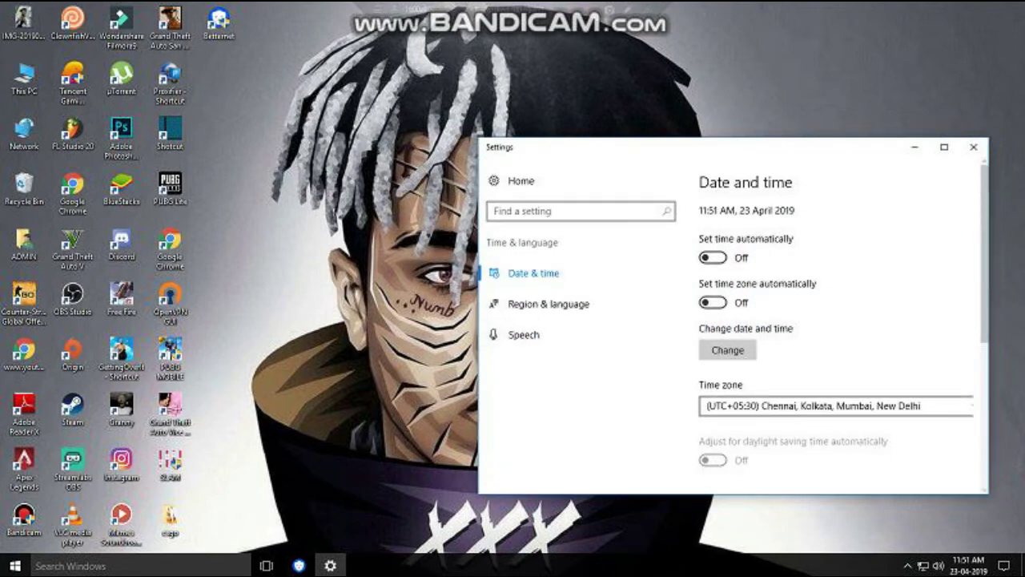
left_click(800, 406)
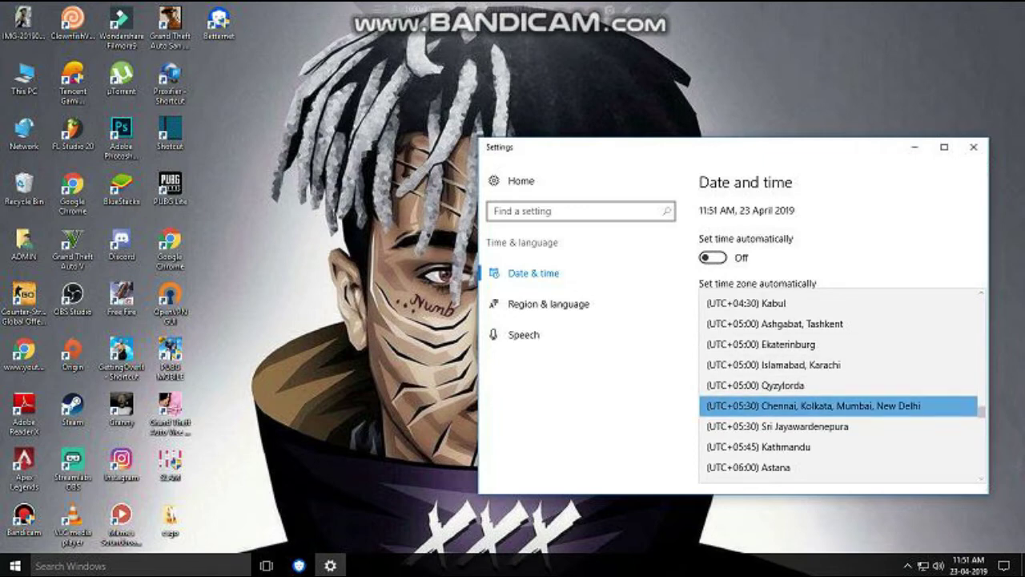
scroll(841, 384, "down", 2)
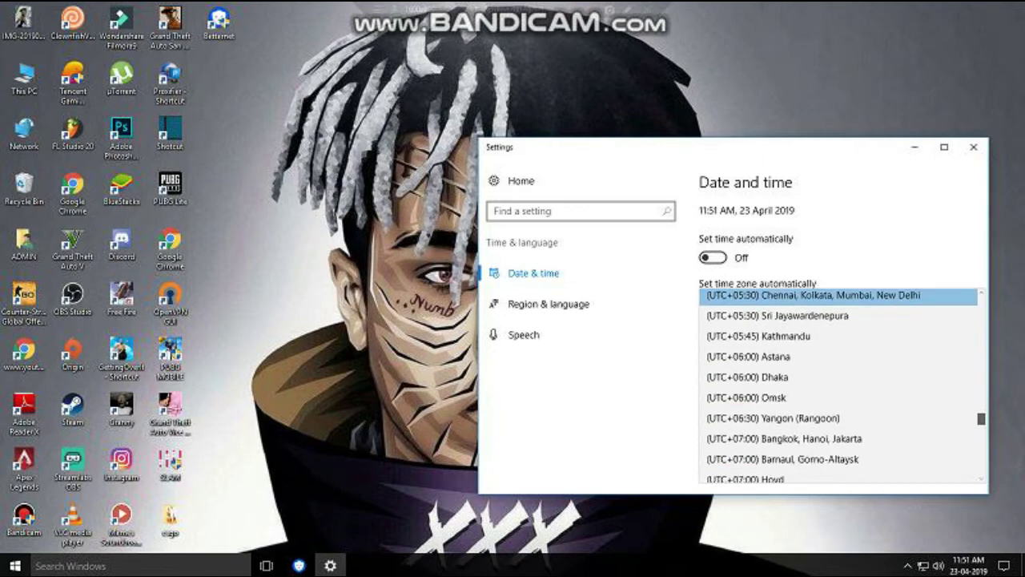
scroll(841, 384, "down", 1)
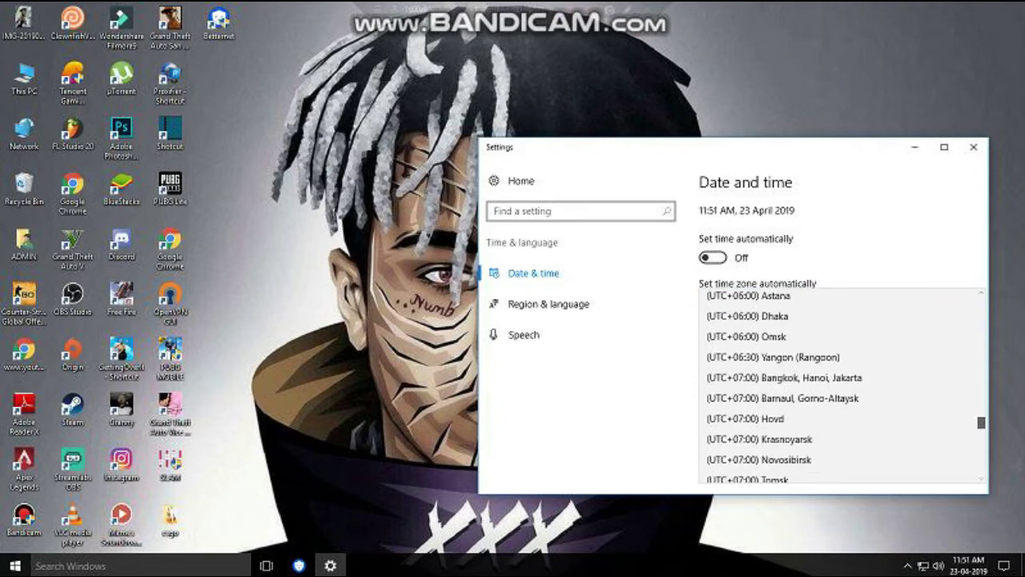
scroll(841, 401, "down", 3)
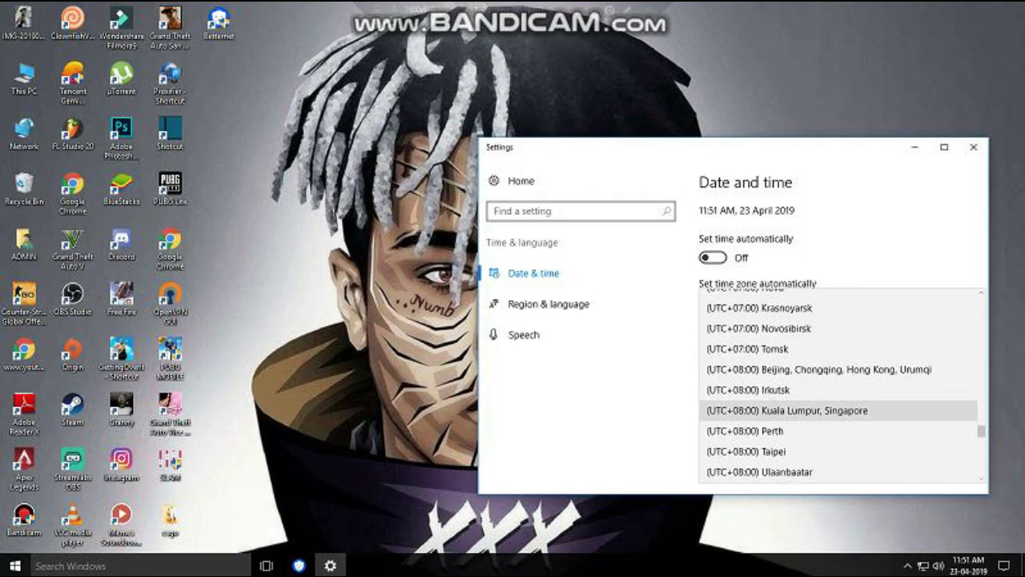
left_click(787, 410)
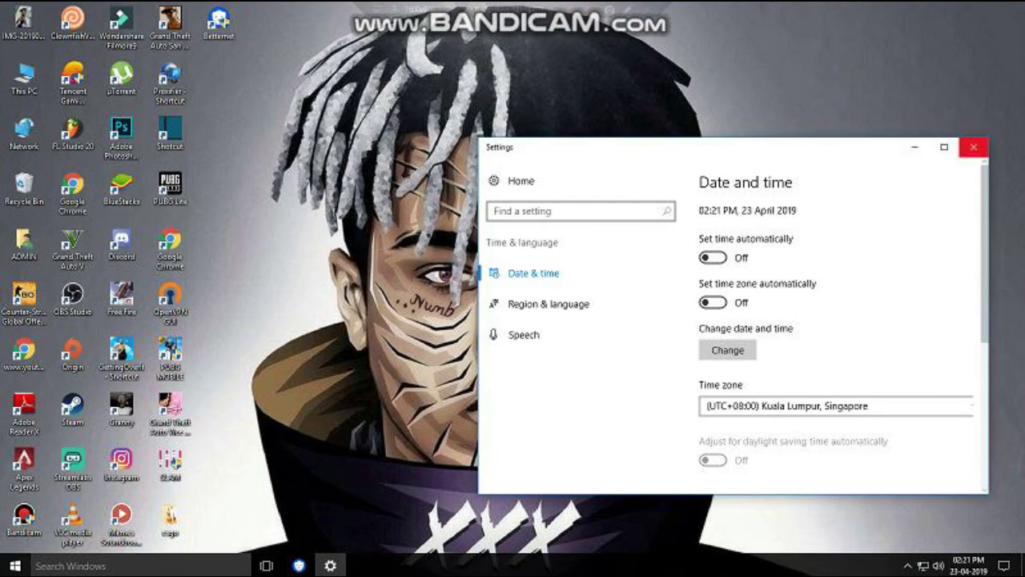
left_click(973, 147)
Refresh the desktop from its context menu.
right_click(882, 177)
left_click(913, 214)
right_click(882, 209)
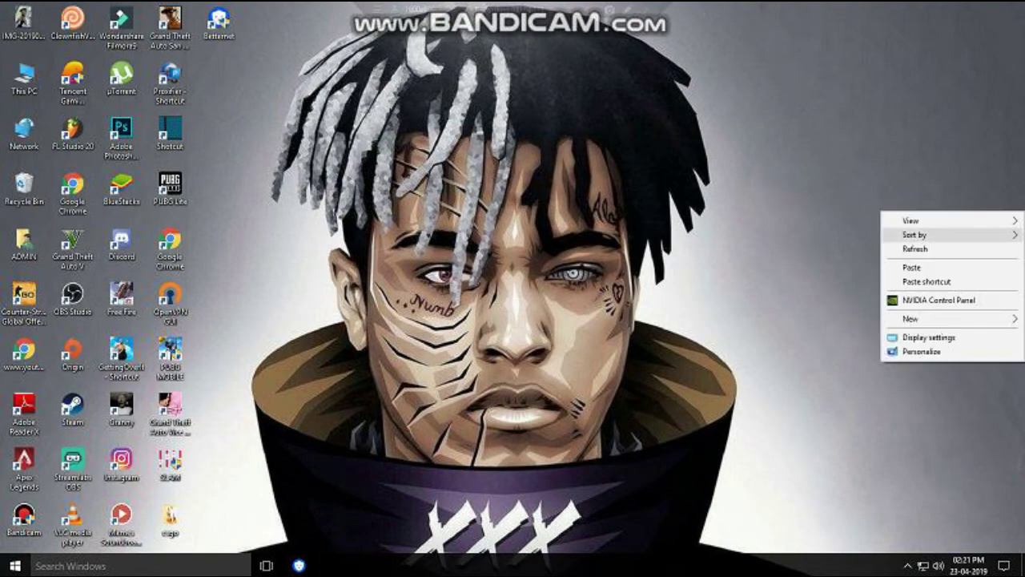
Refresh the desktop repeatedly and check the hidden tray icons.
left_click(913, 248)
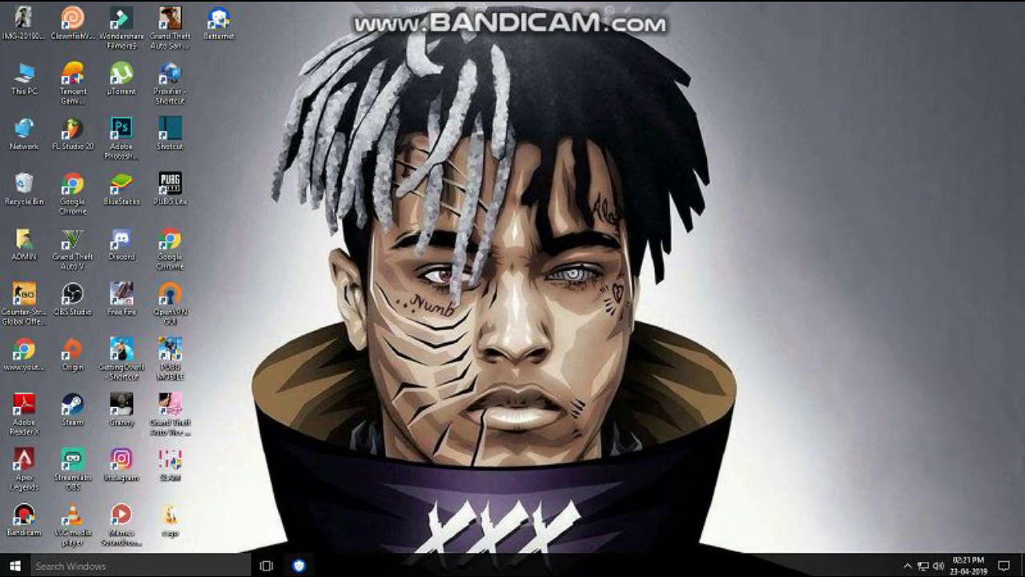
right_click(471, 328)
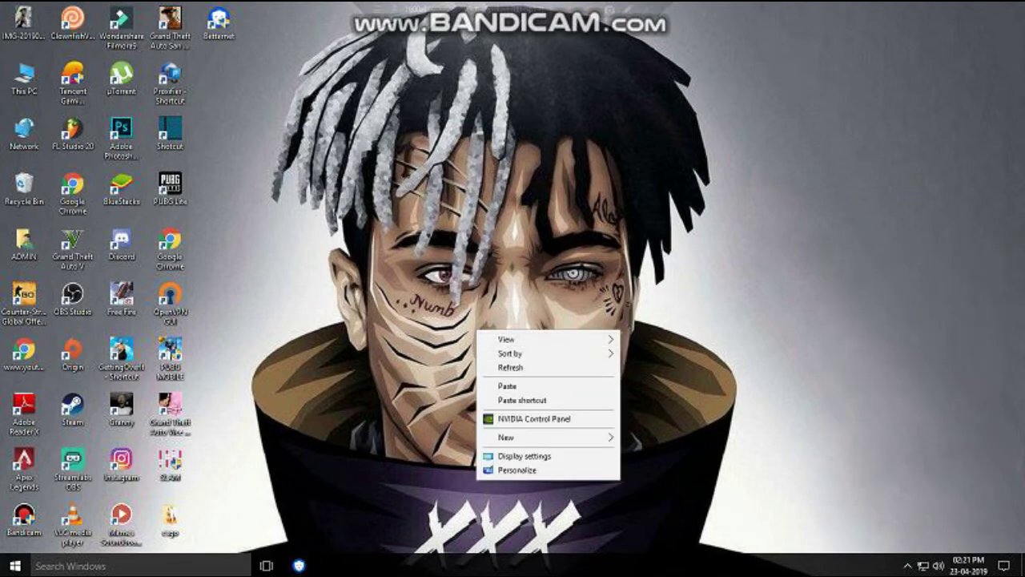
left_click(505, 368)
left_click(908, 565)
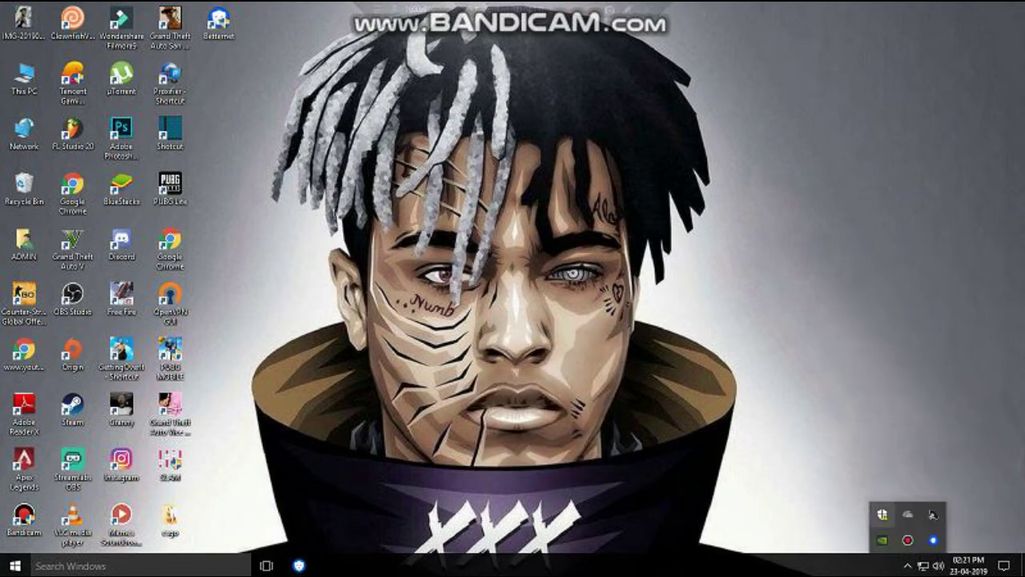
right_click(738, 376)
left_click(772, 415)
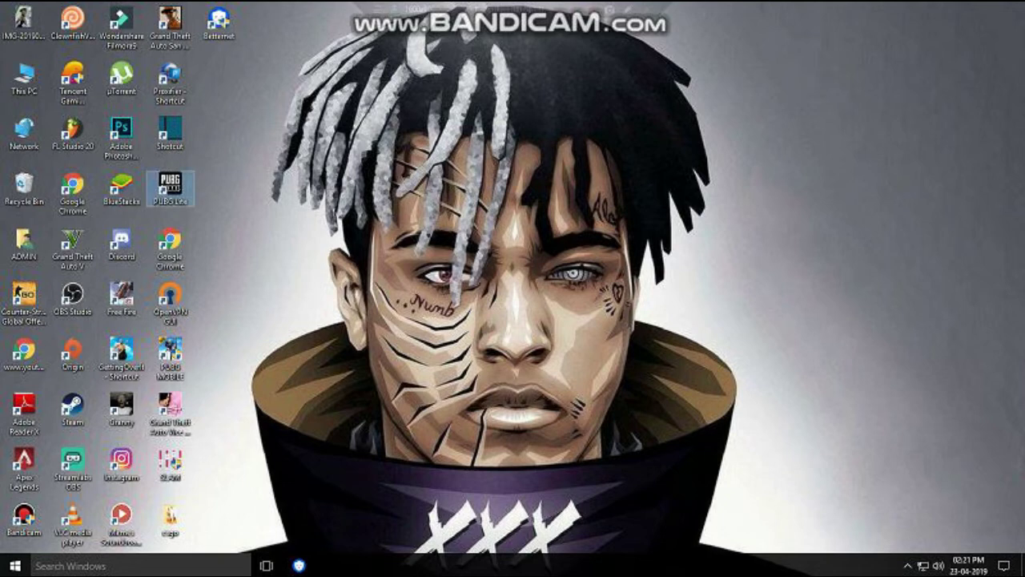
Open PUBG Lite from its shortcut and log in with the account password.
right_click(180, 194)
left_click(206, 232)
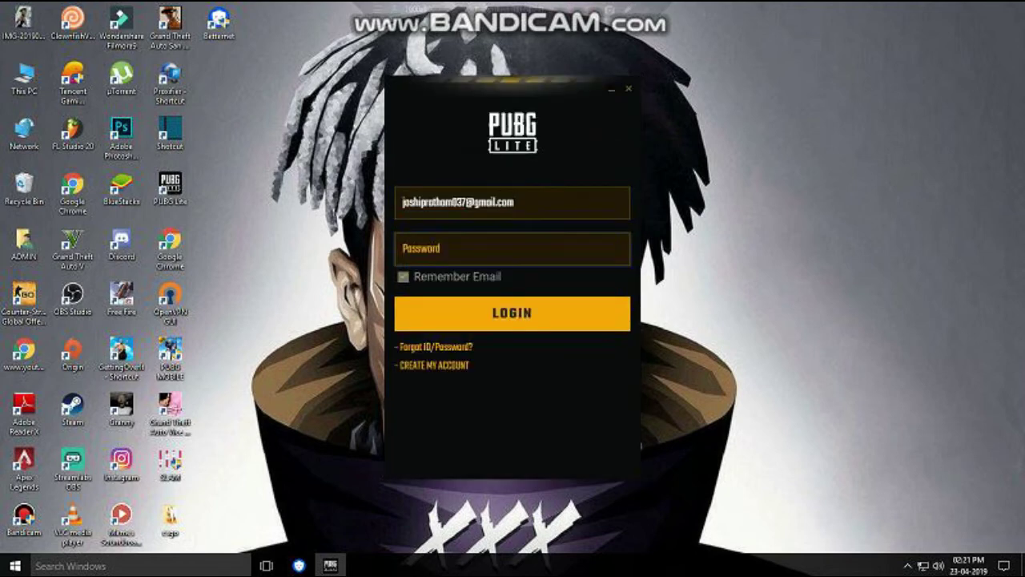
type("a*********")
key("Return")
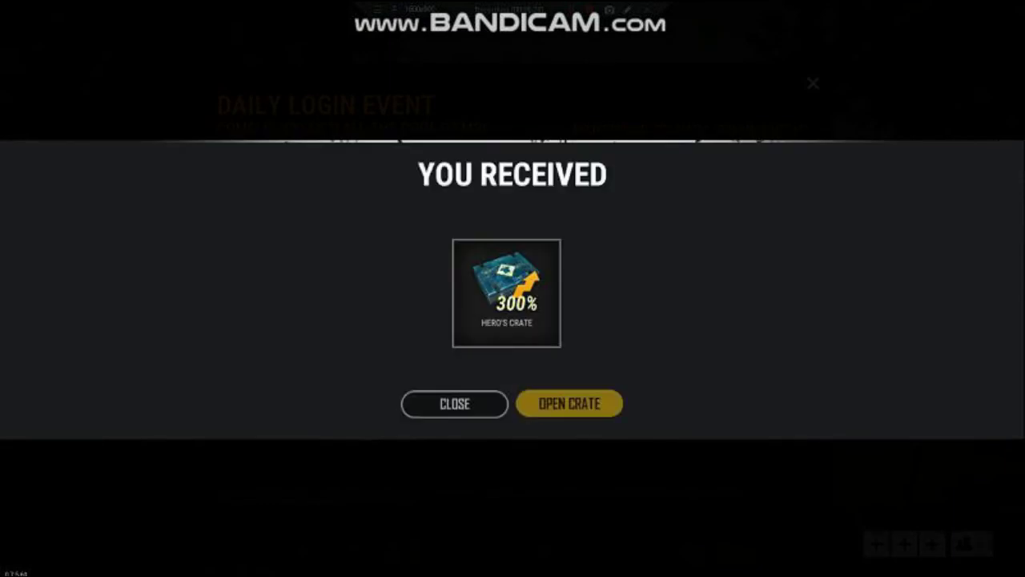
Close the Hero's Crate reward notice and the Daily Login Event popup.
key("Escape")
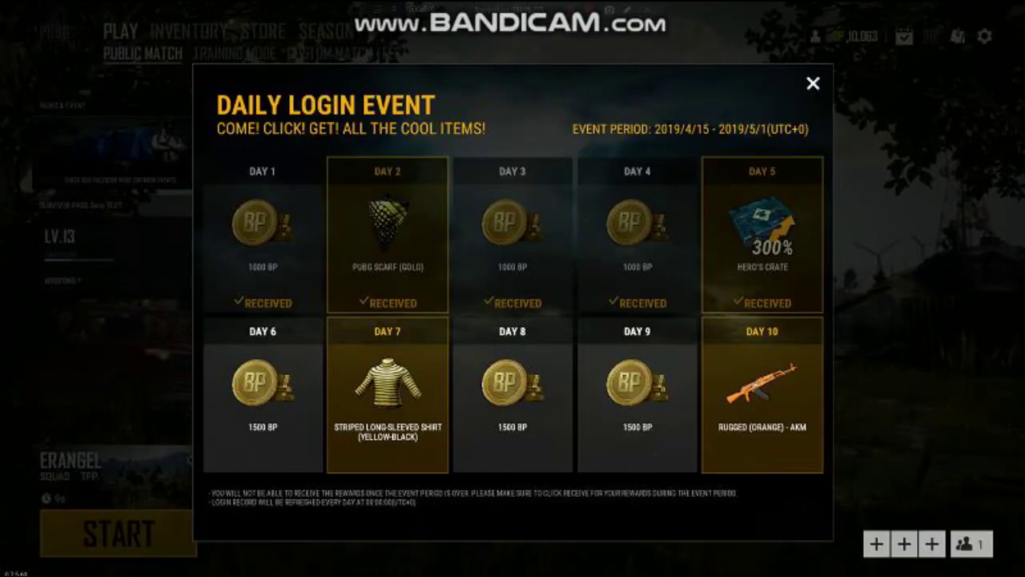
key("Escape")
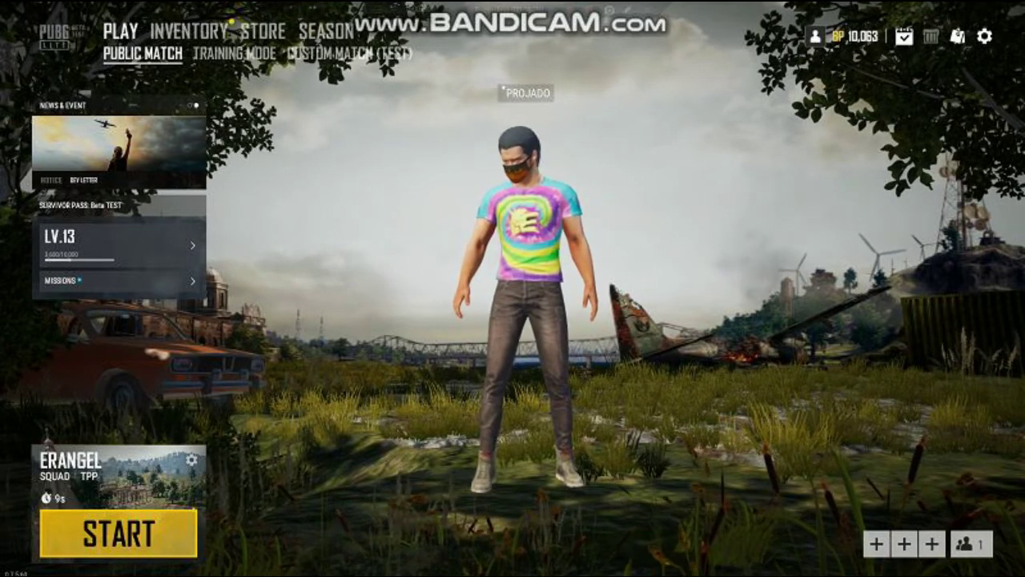